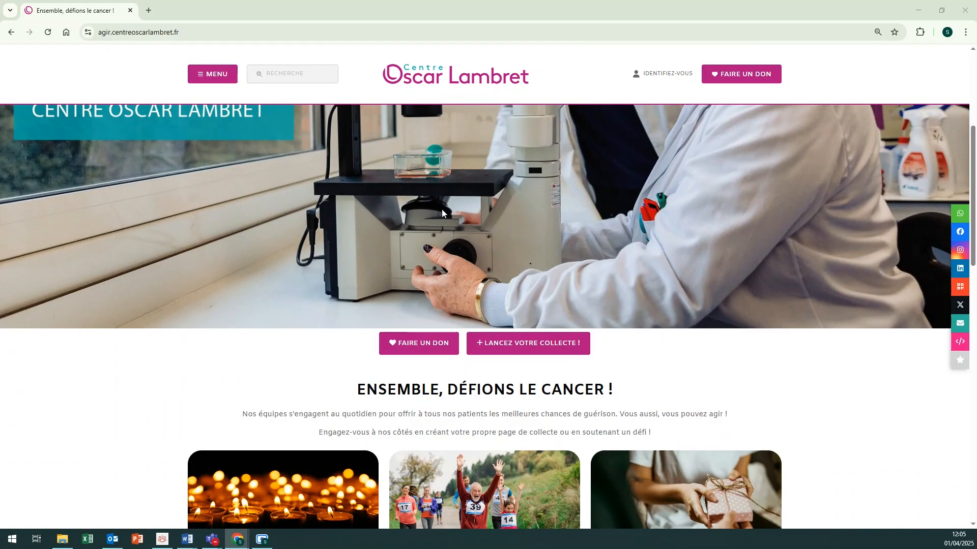
scroll(442, 209, "down", 2)
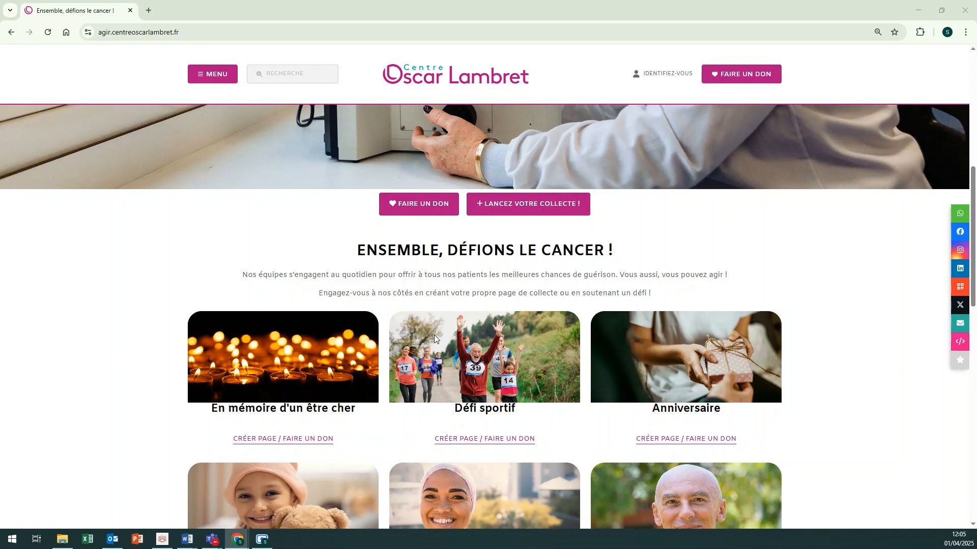
Step: Start a new fundraising page with LANCEZ VOTRE COLLECTE !
scroll(434, 335, "up", 2)
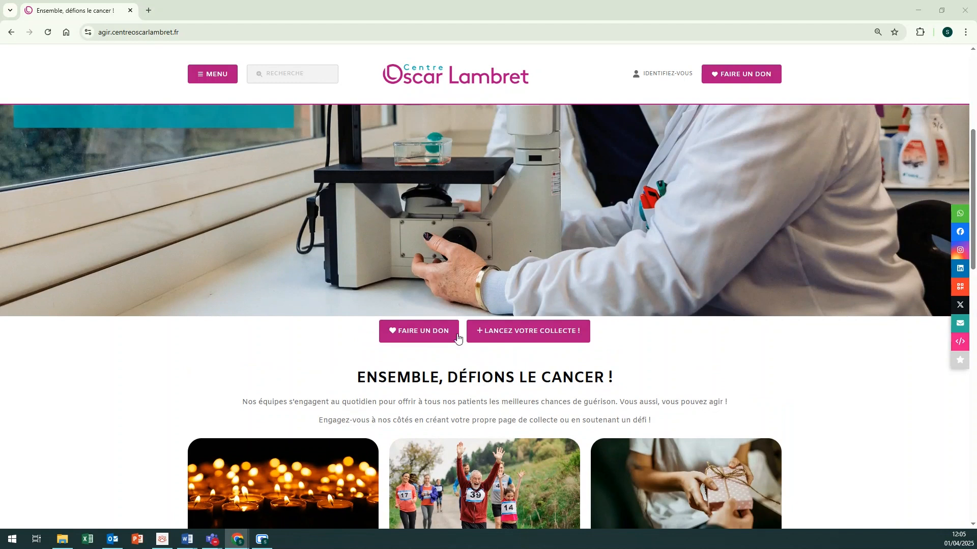
left_click(493, 333)
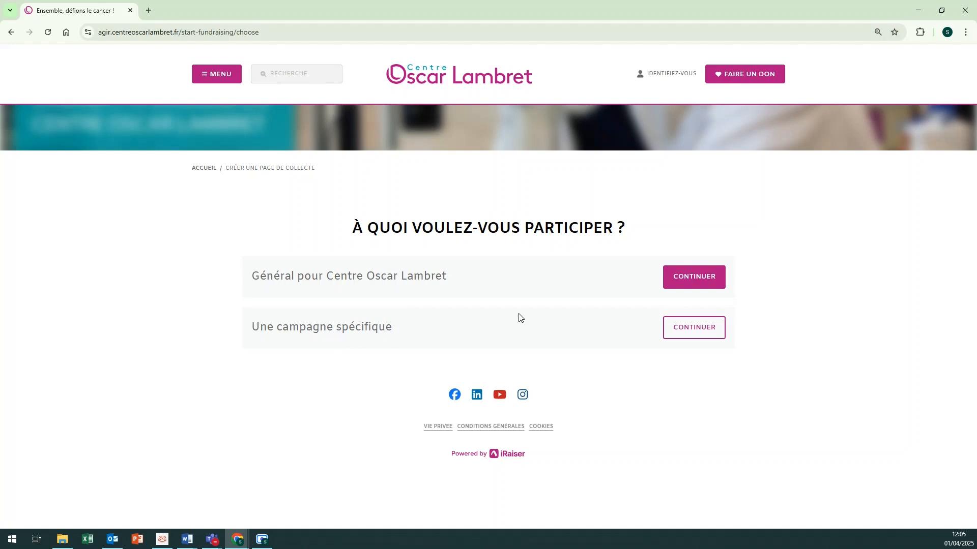
Step: Choose Une campagne spécifique and browse the six project cards, from Septembre en Or to Anniversaire
left_click(688, 325)
scroll(689, 326, "down", 1)
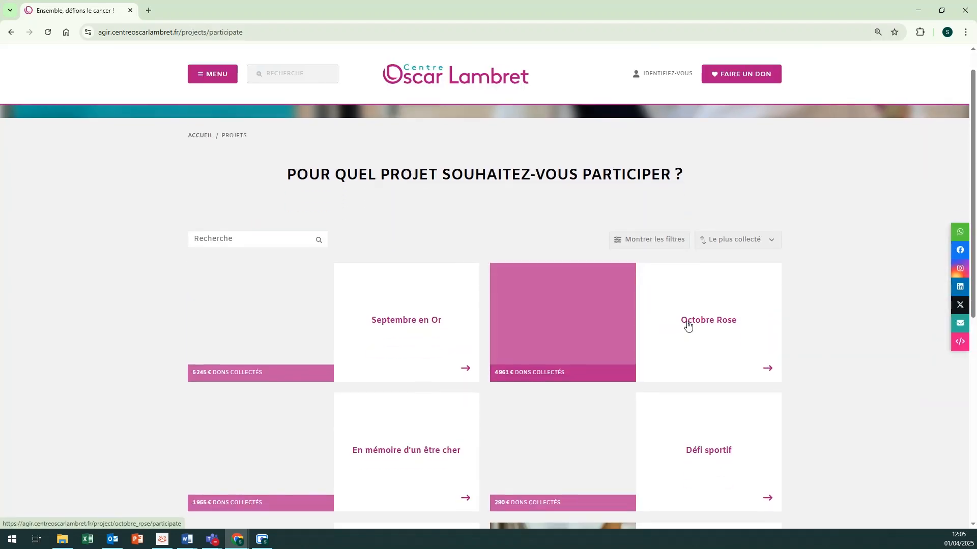
scroll(560, 259, "down", 1)
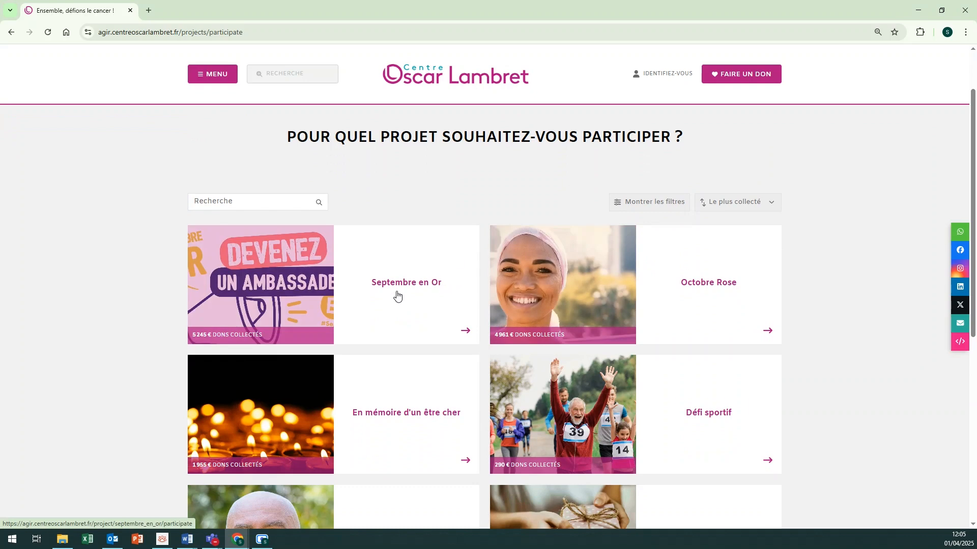
scroll(708, 290, "down", 2)
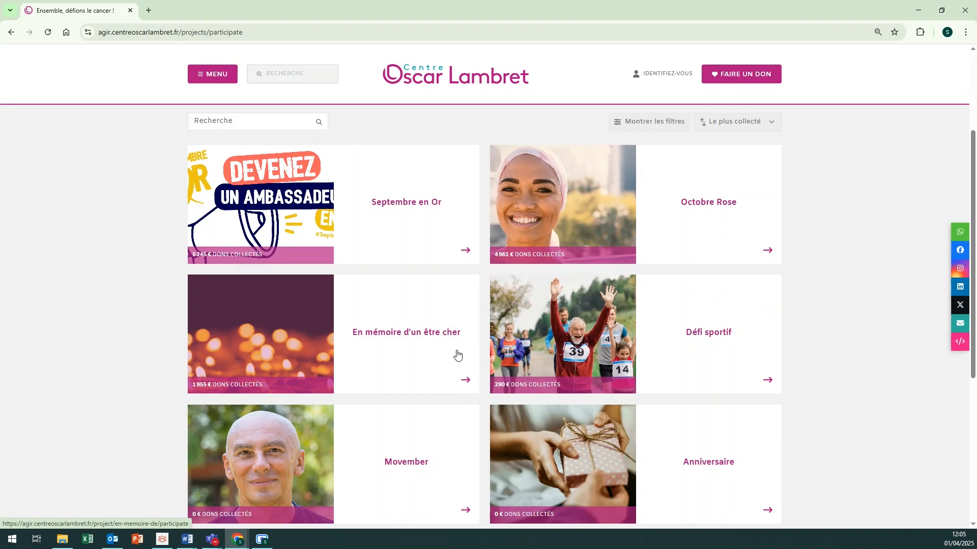
scroll(722, 331, "down", 1)
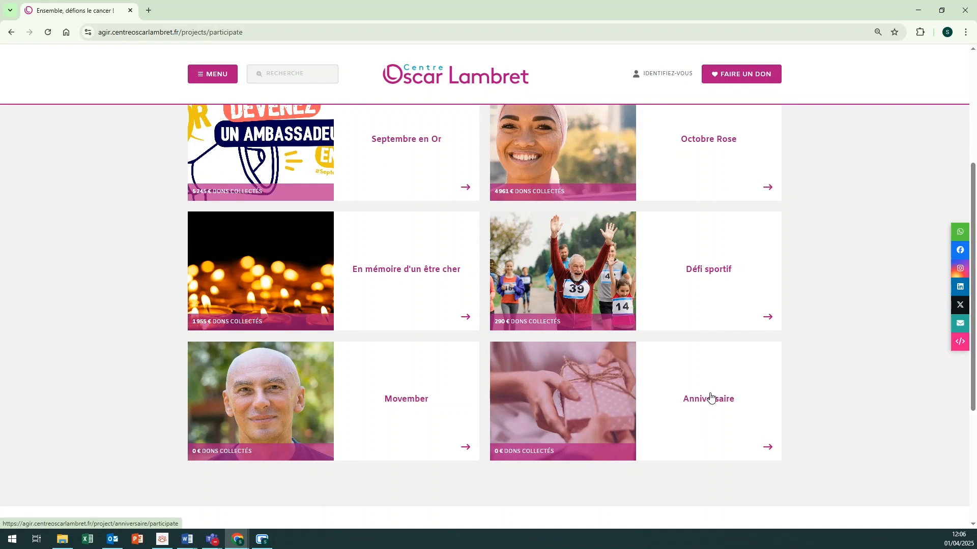
scroll(711, 397, "up", 3)
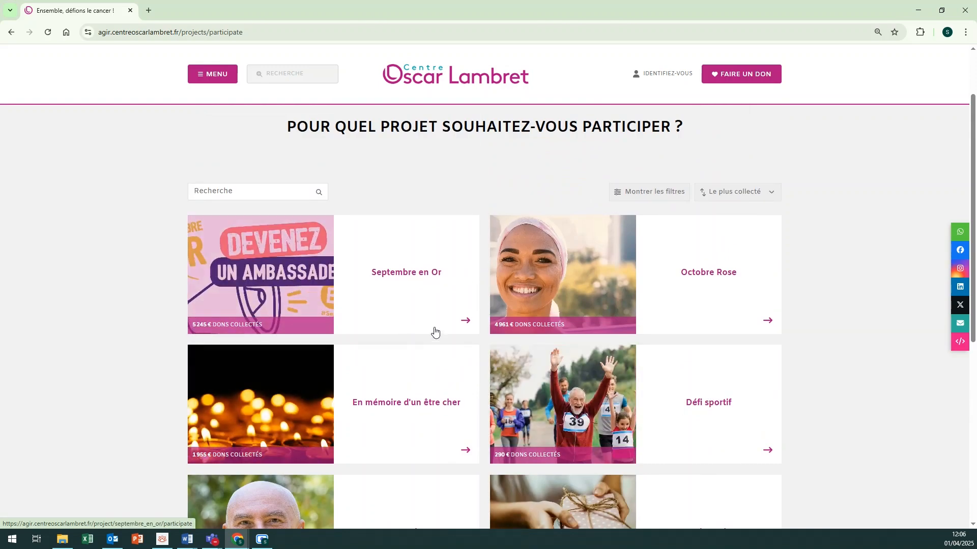
Step: Pick the Septembre en Or project with Individuel participation and continue to the account step
left_click(419, 300)
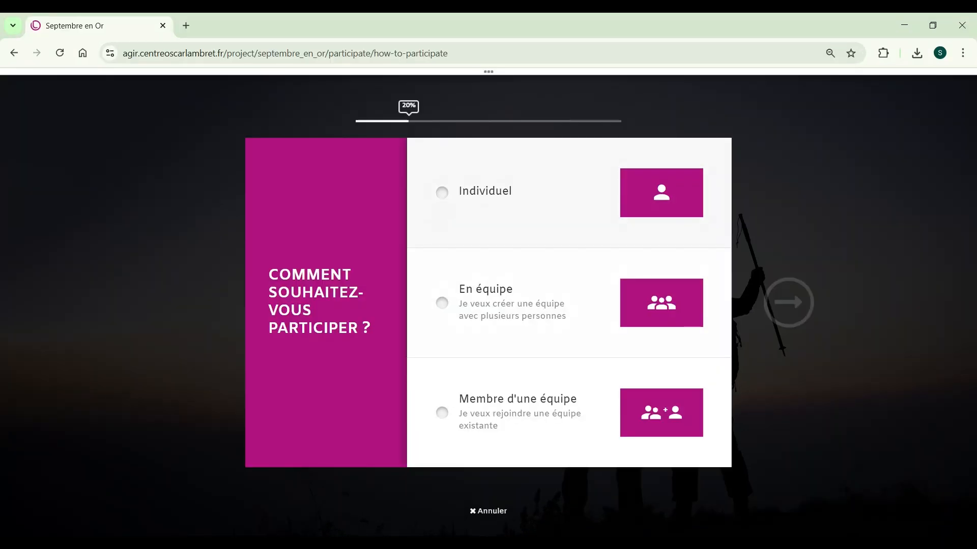
left_click(442, 194)
left_click(789, 306)
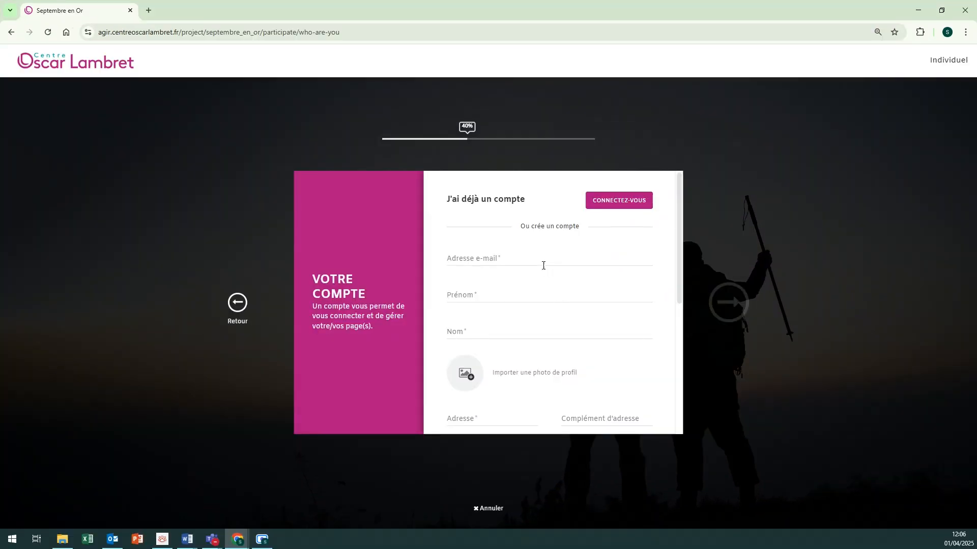
Step: Fill the Adresse e-mail, Prénom and Nom fields with the user's e-mail and full name
left_click(543, 264)
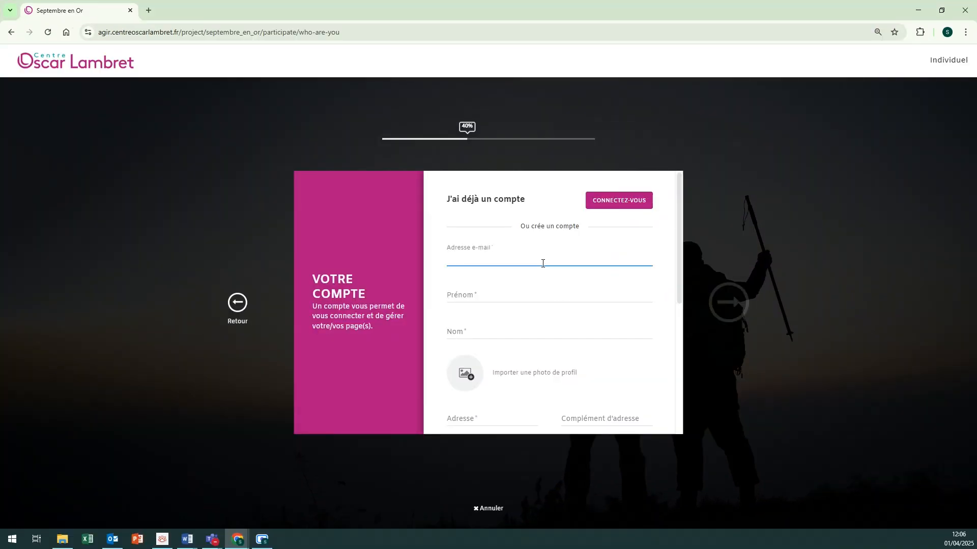
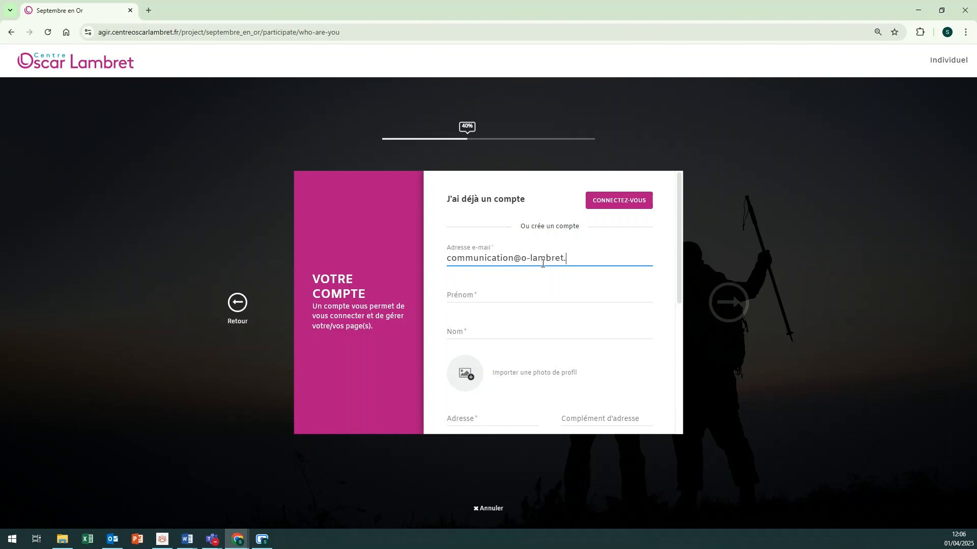
left_click(528, 293)
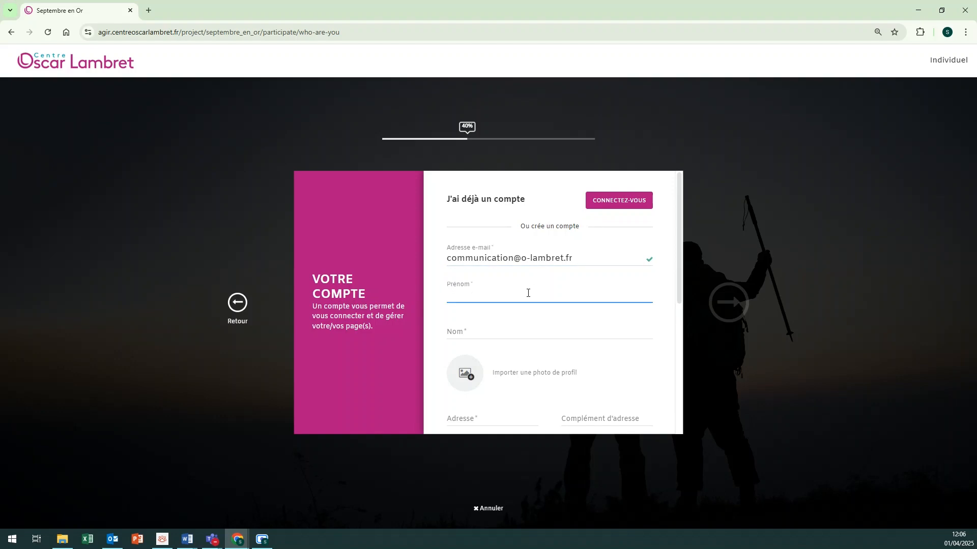
left_click(511, 334)
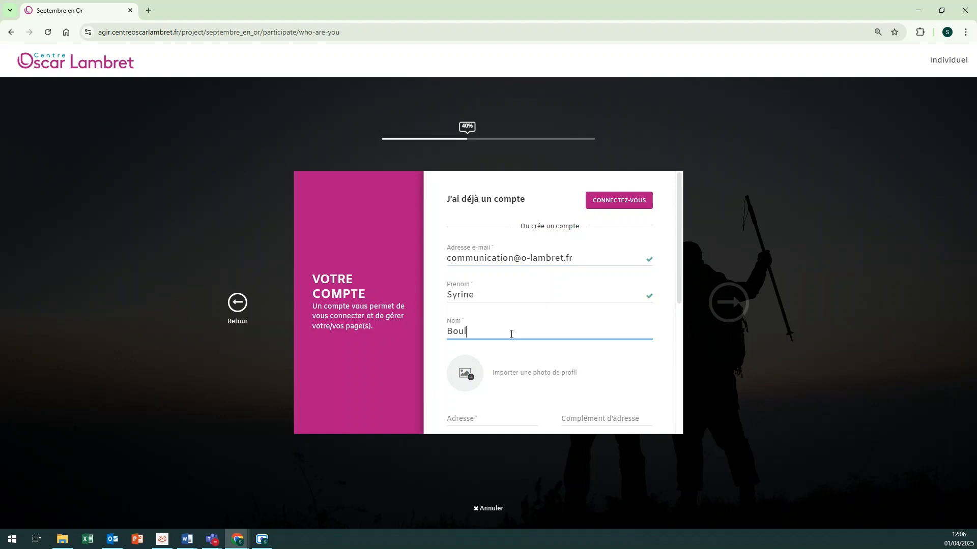
scroll(461, 328, "down", 1)
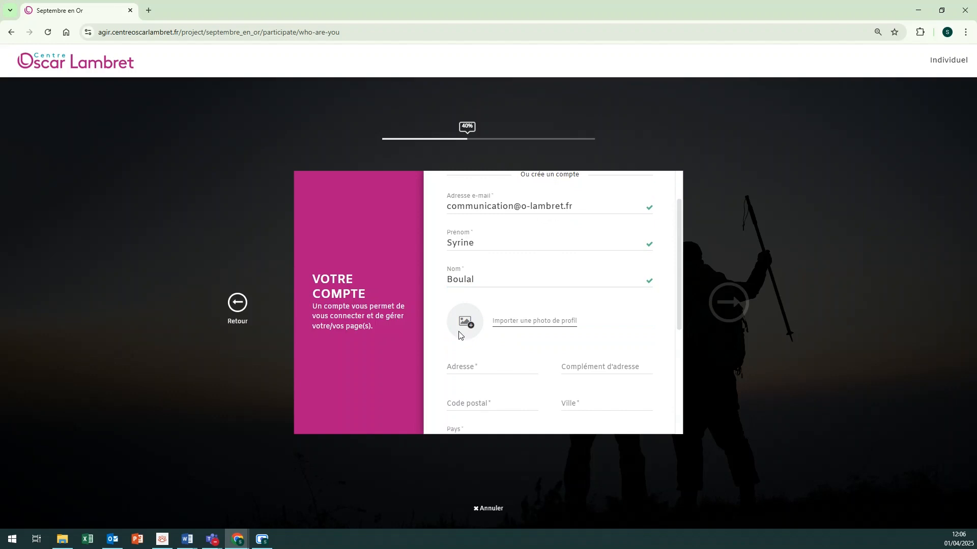
Step: Upload a portrait from the Photos page de collecte folder, crop it on the face and save it
left_click(489, 321)
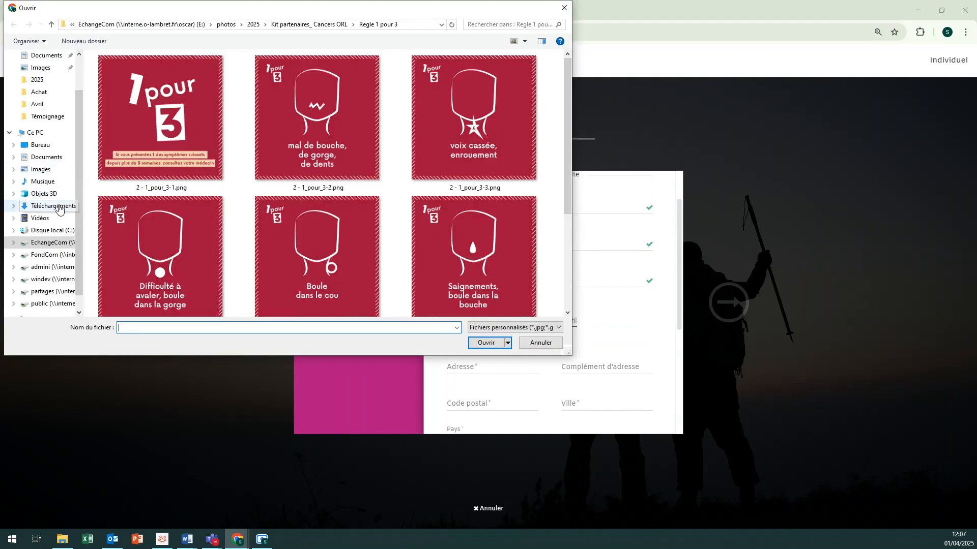
left_click(59, 208)
double_click(249, 92)
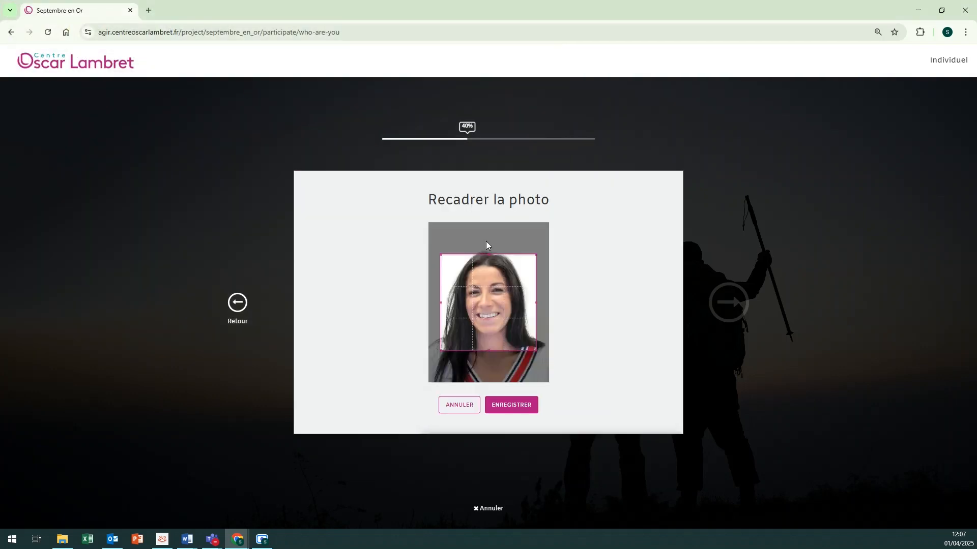
left_click_drag(536, 350, 559, 383)
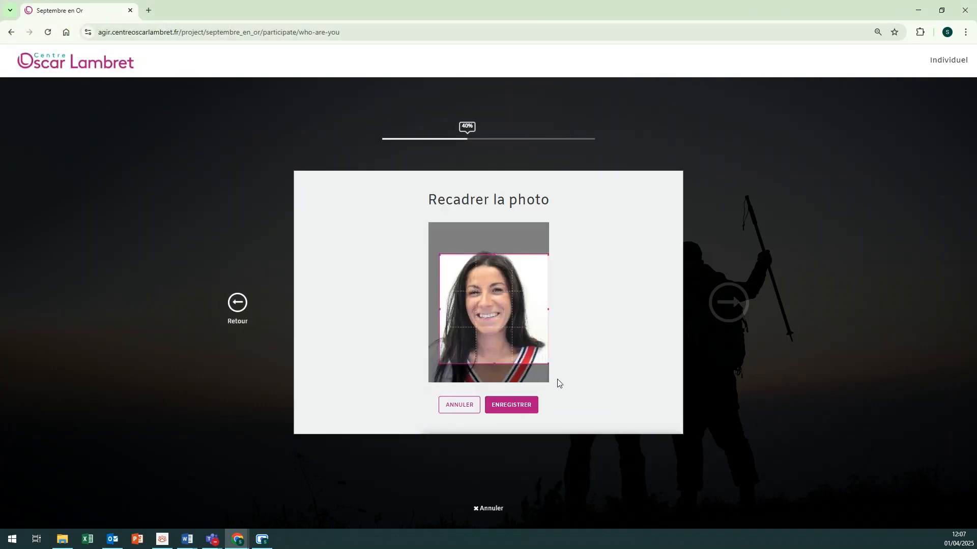
mouse_move(504, 322)
left_mouse_down()
mouse_move(492, 311)
mouse_move(498, 318)
left_mouse_up()
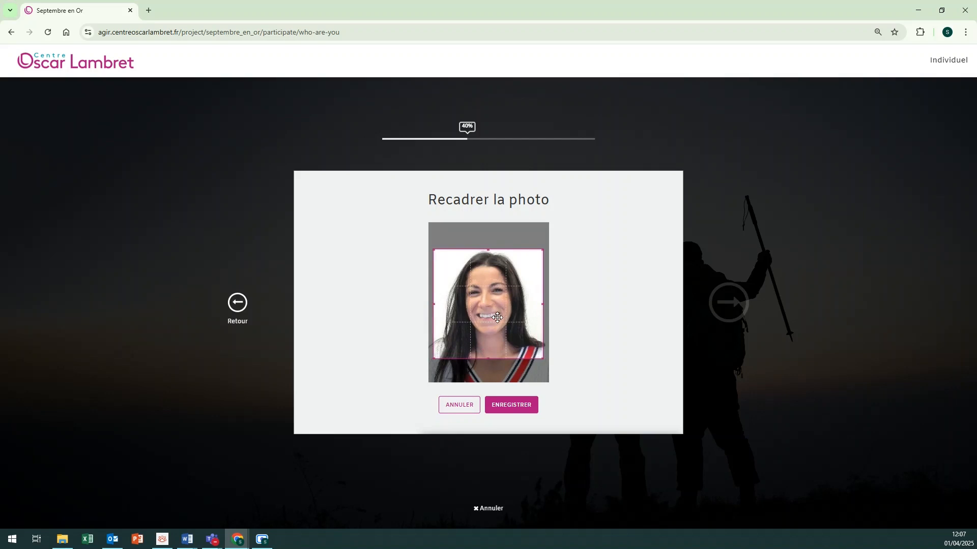
left_click(511, 410)
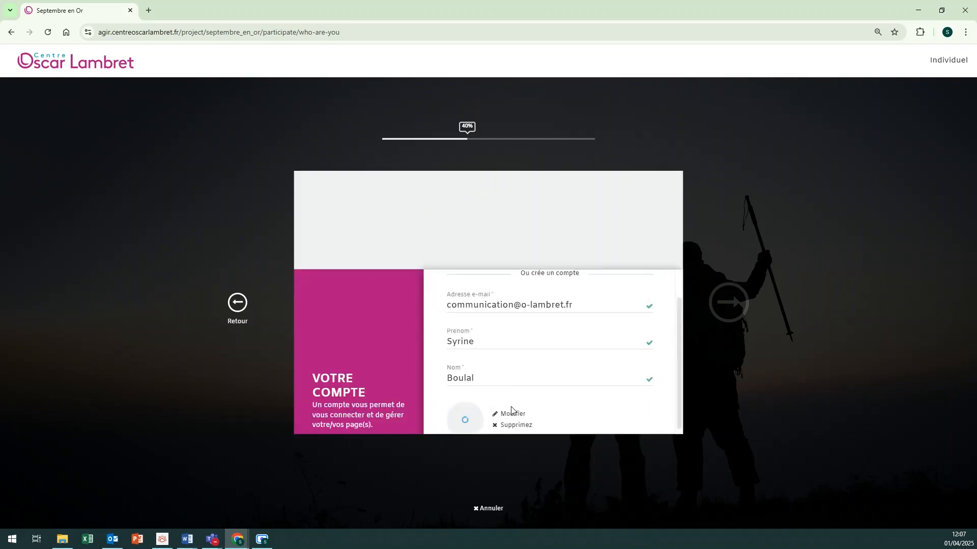
Step: Fill in the account's street address, postal code and city
left_click(504, 367)
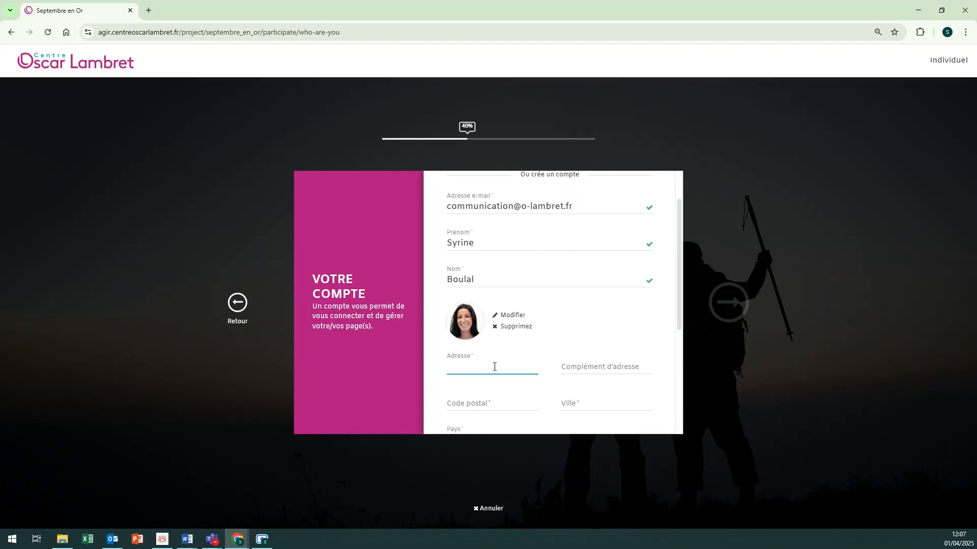
left_click(489, 407)
type("59000")
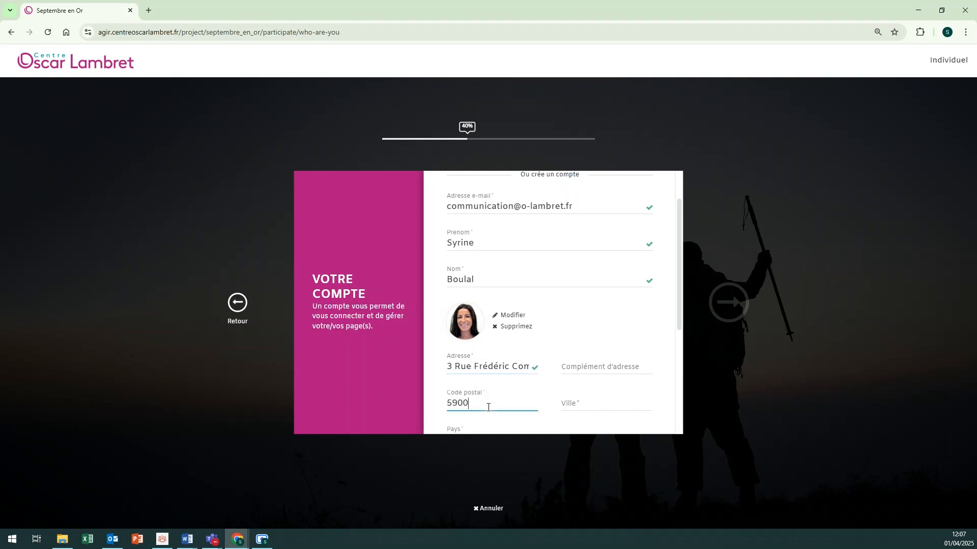
left_click(585, 399)
type("Lille")
scroll(585, 399, "down", 2)
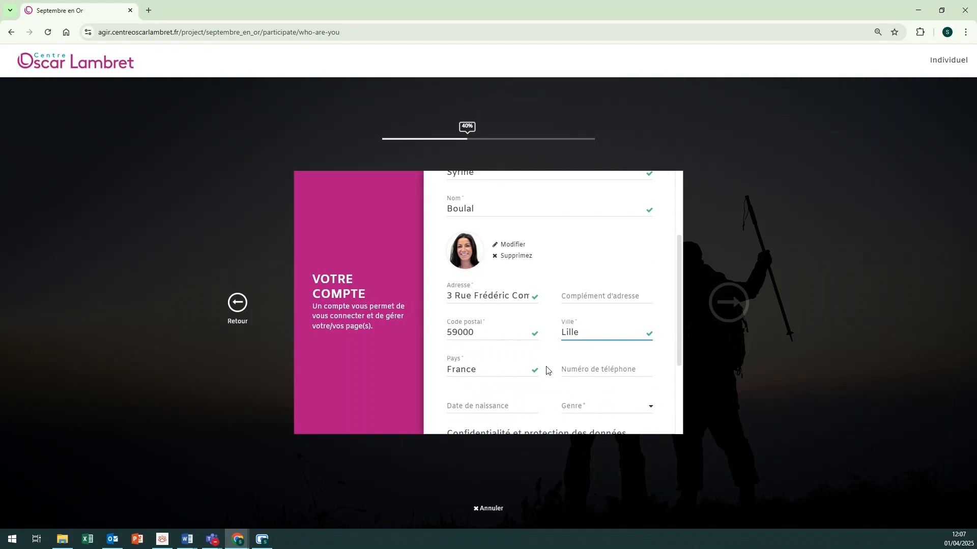
left_click(583, 364)
scroll(583, 365, "down", 1)
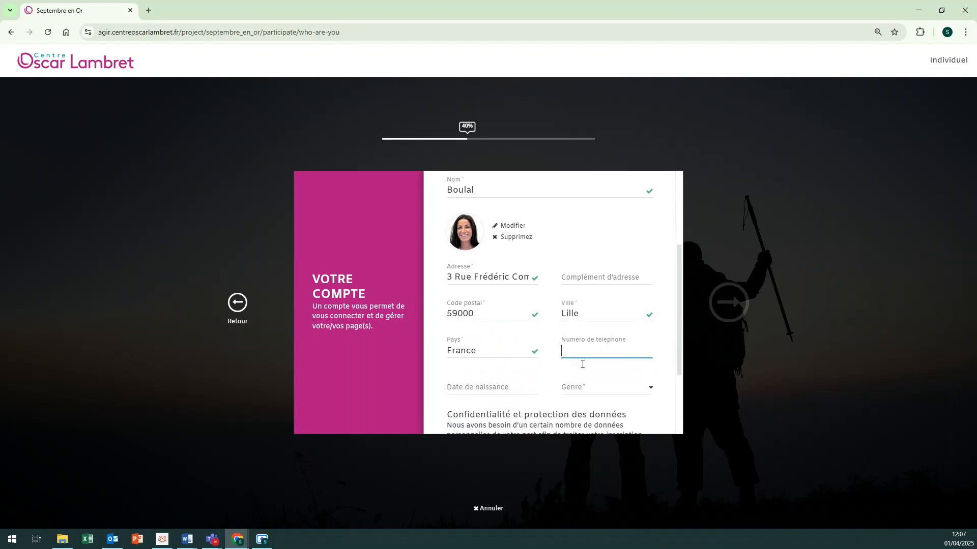
Step: Enter the date of birth and set the gender to Femme
left_click(500, 393)
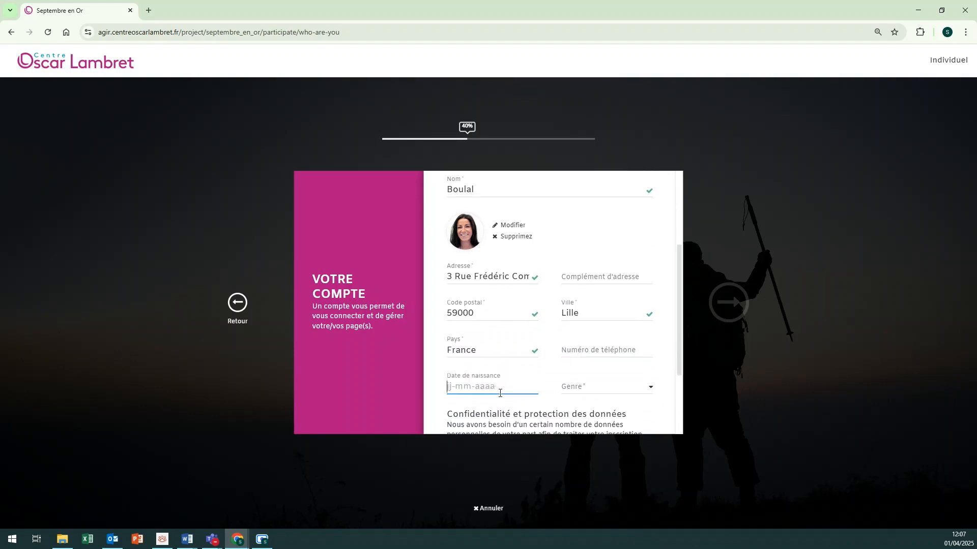
left_click(582, 389)
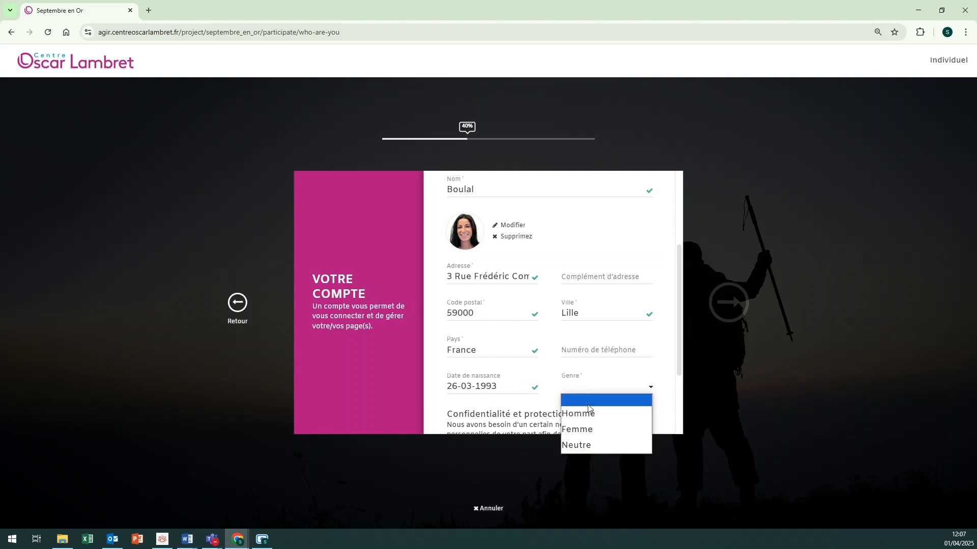
left_click(590, 430)
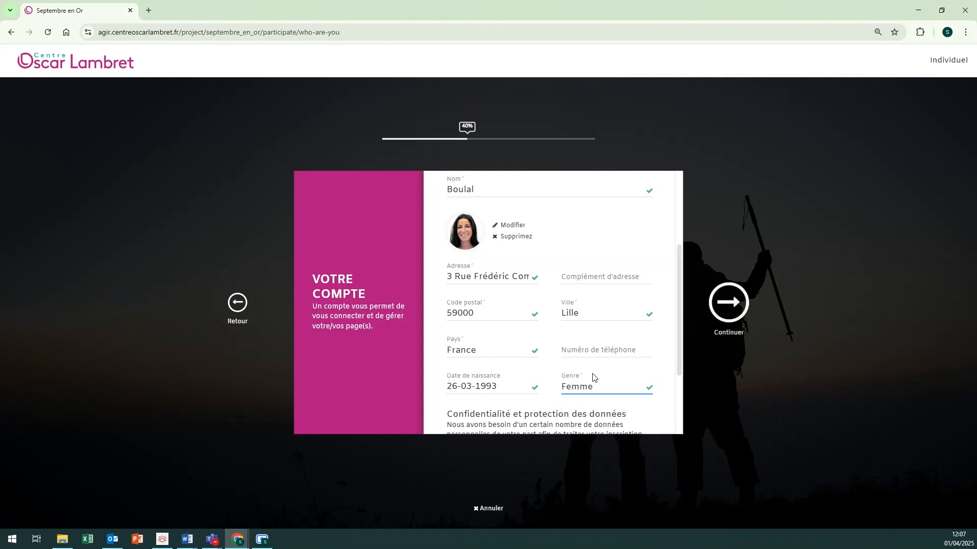
scroll(591, 375, "down", 1)
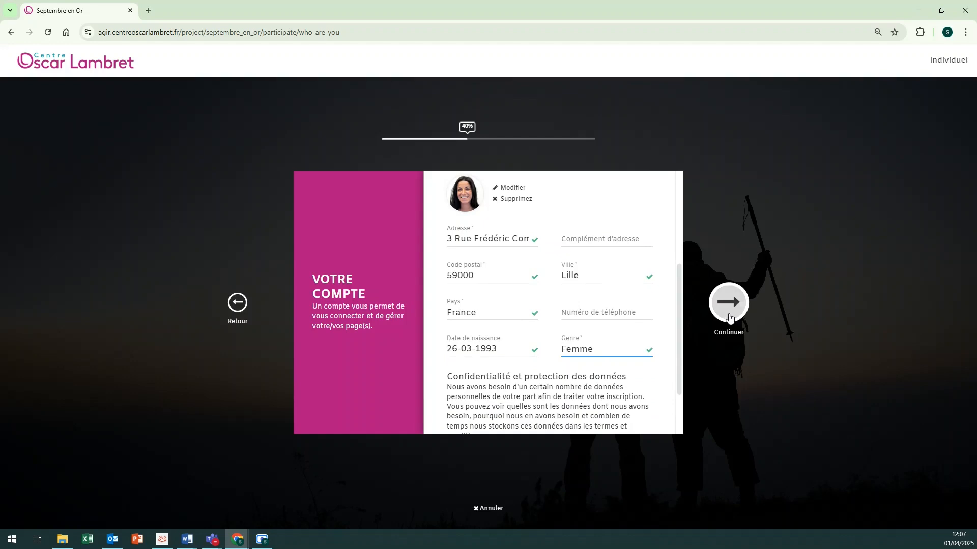
Step: Set the goal to 1000 € and the title 'Tous ensemble contre les cancers pédiatriques'
left_click(733, 314)
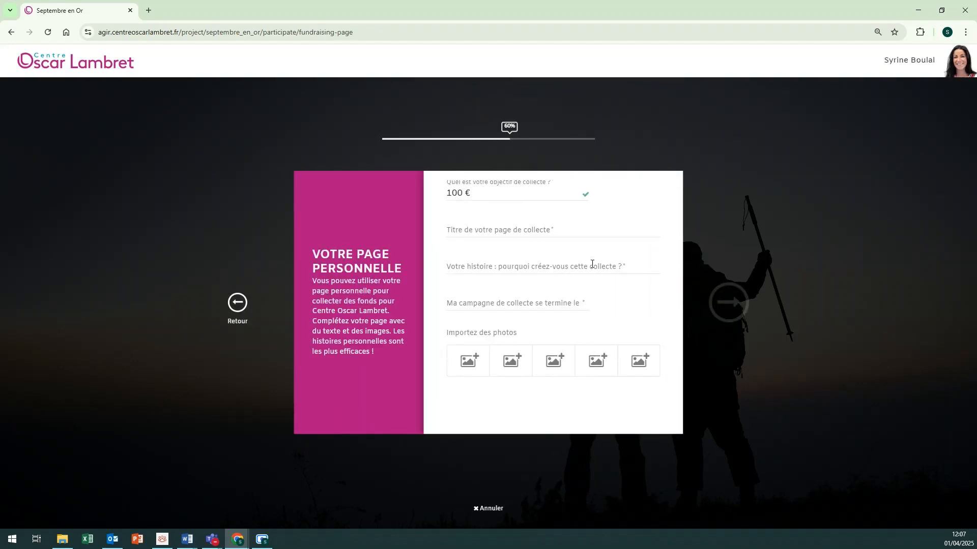
left_click(526, 200)
key("BackSpace")
key("BackSpace")
key("BackSpace")
type("1000")
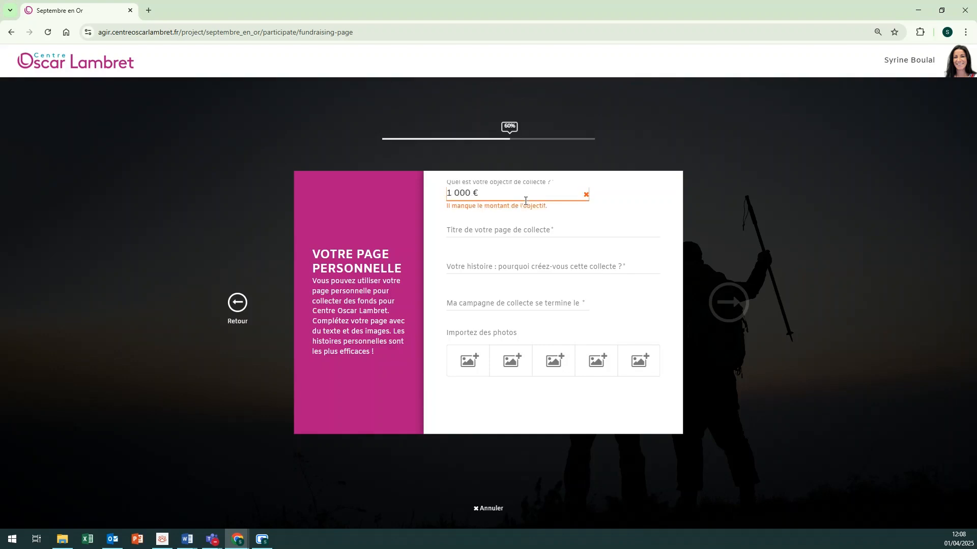
left_click(523, 229)
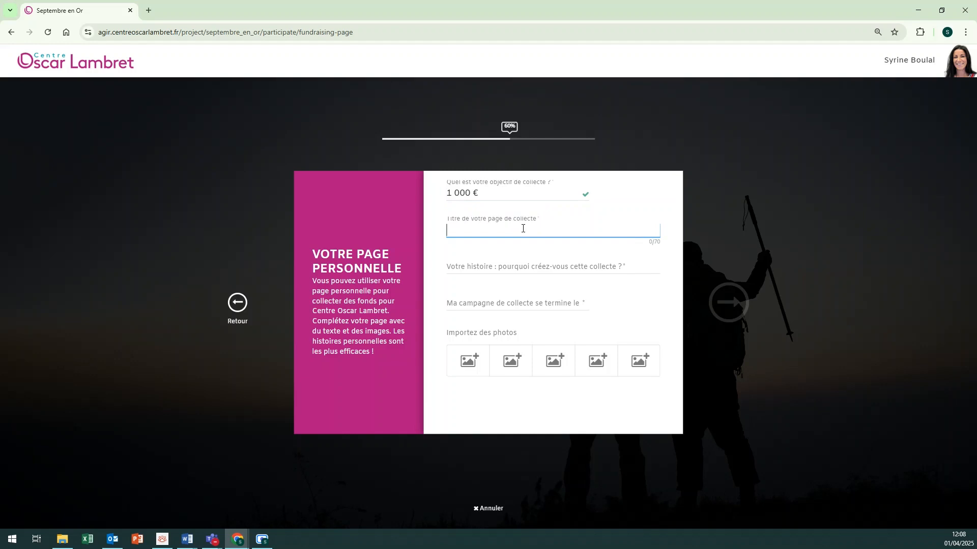
type("Tous ensemble contre les ")
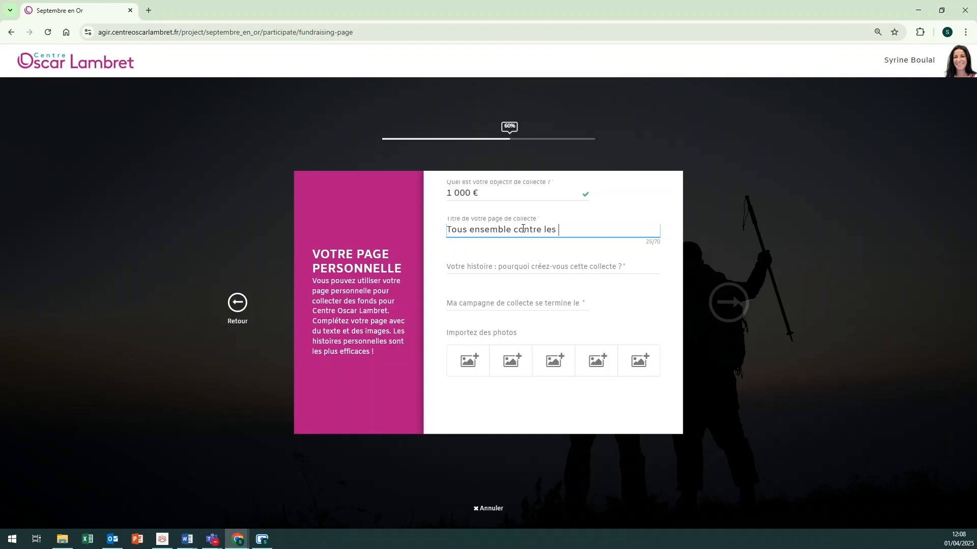
type("cancers pédiatriques")
Step: Write the story starting 'Sensibilisée à la cause des cancers pédiatriques, je souhaite mettre toute mon énergie…'
left_click(541, 270)
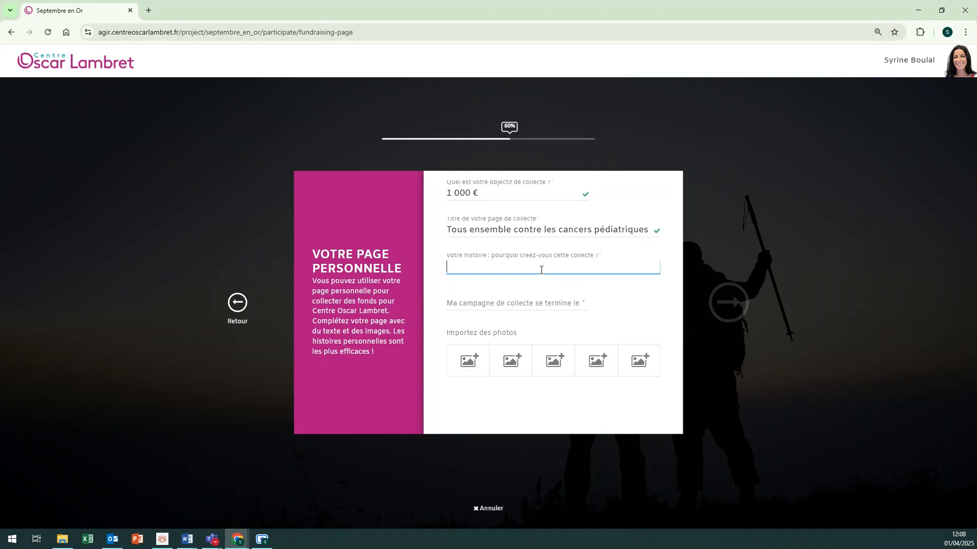
type("Sensibilisée à la cause des cancers pédiatrti")
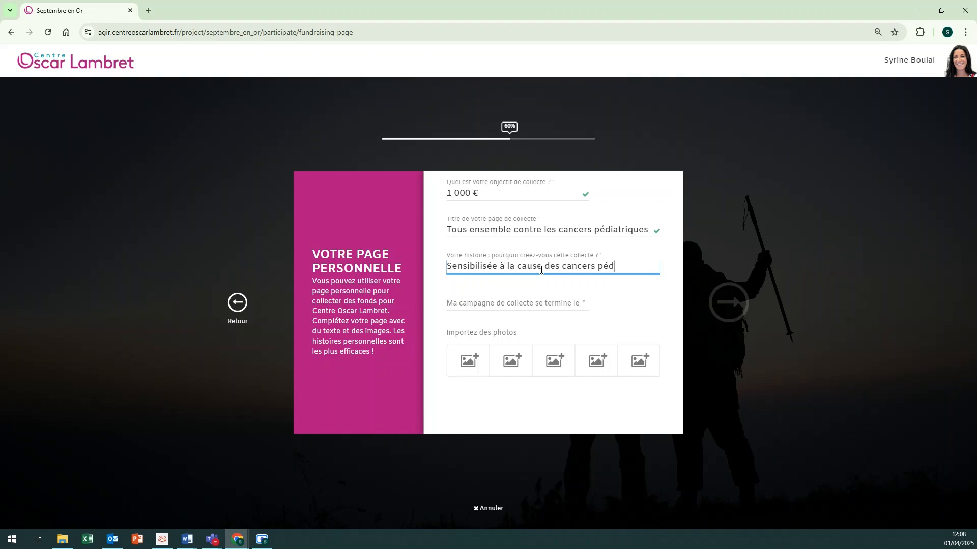
key("BackSpace")
key("BackSpace")
type("riques, je souhaite met")
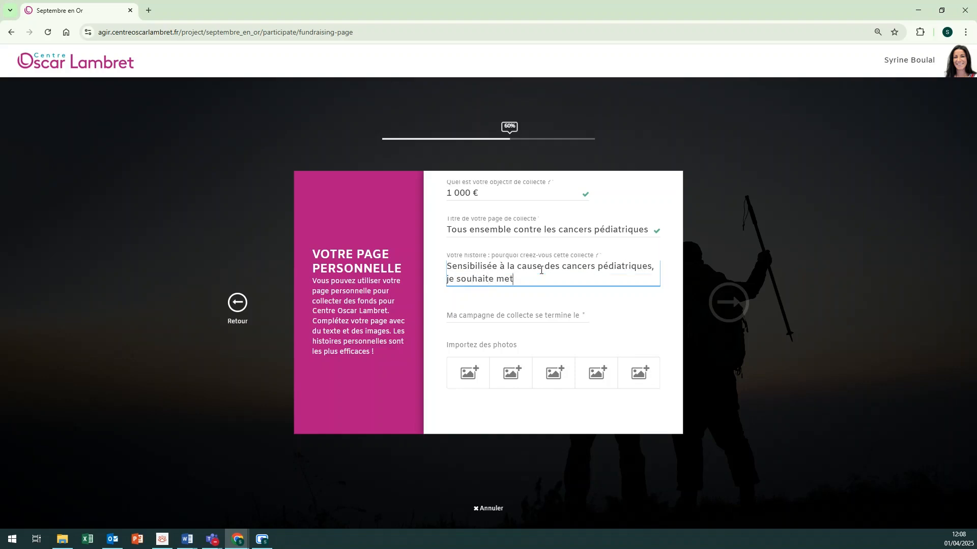
type("tre toute mon énergie pou")
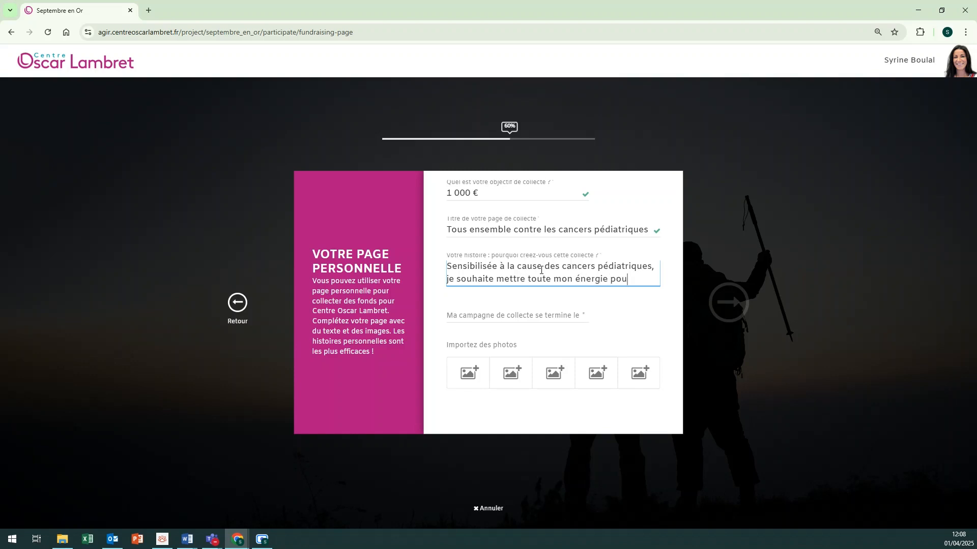
type("r collecter des fonds et")
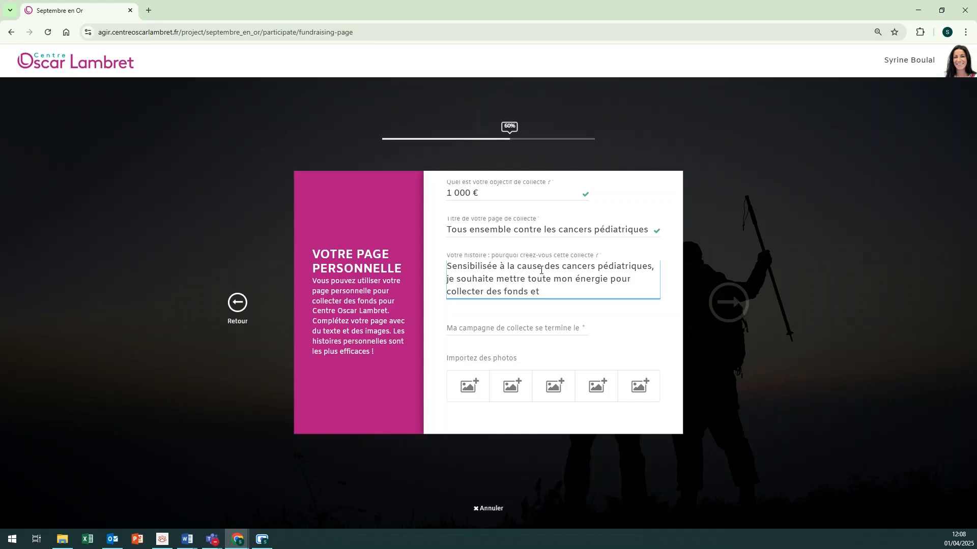
type(" participer au financement des")
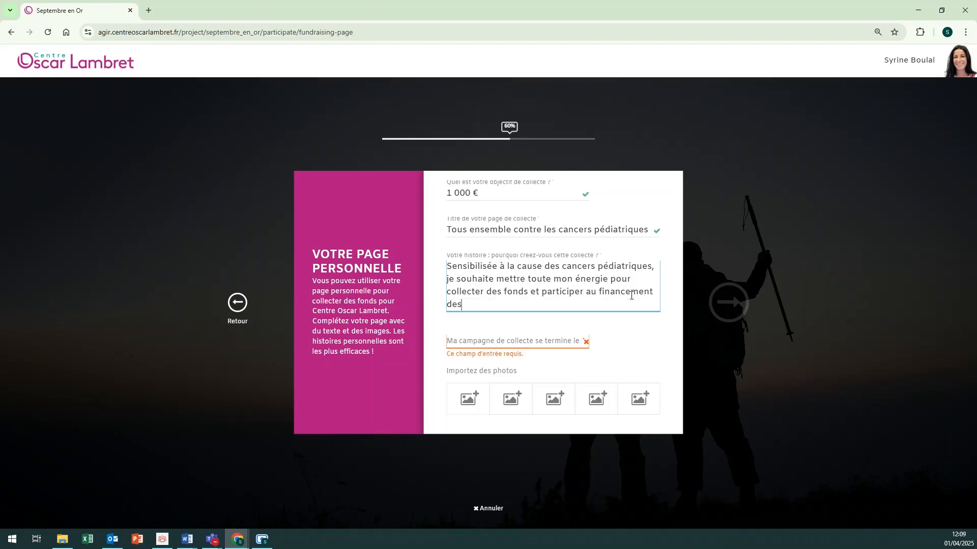
type(" traitements de de")
type("main")
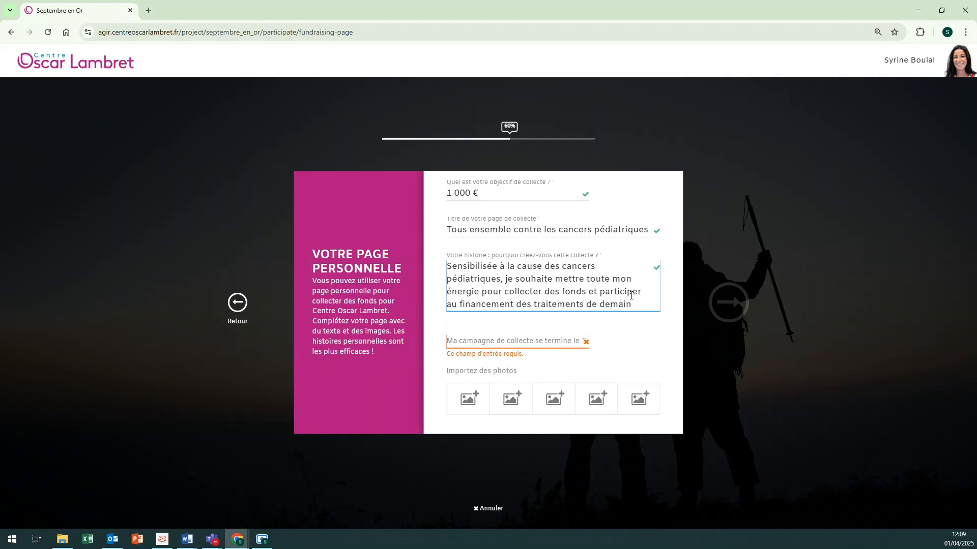
Step: Pick 30 September 2025 as the campaign end date
left_click(552, 340)
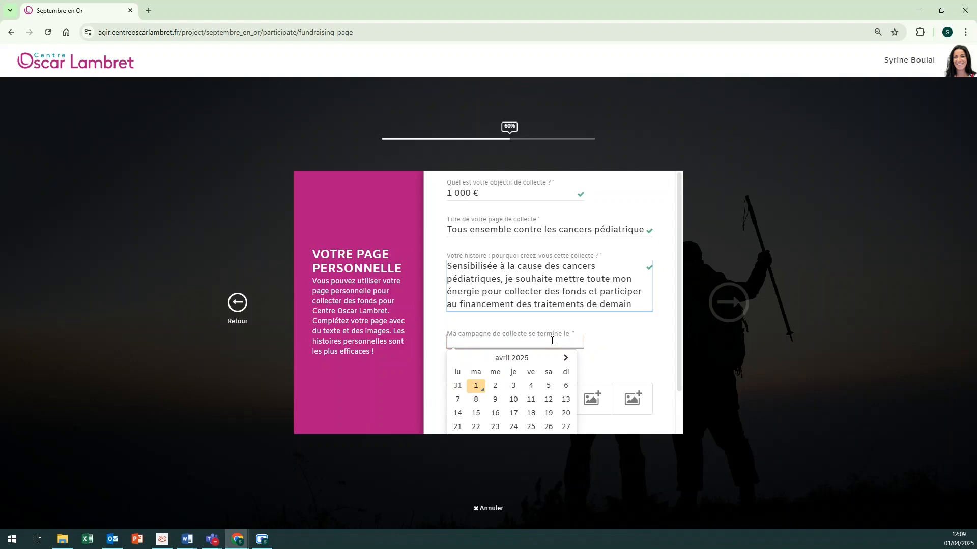
scroll(554, 330, "down", 2)
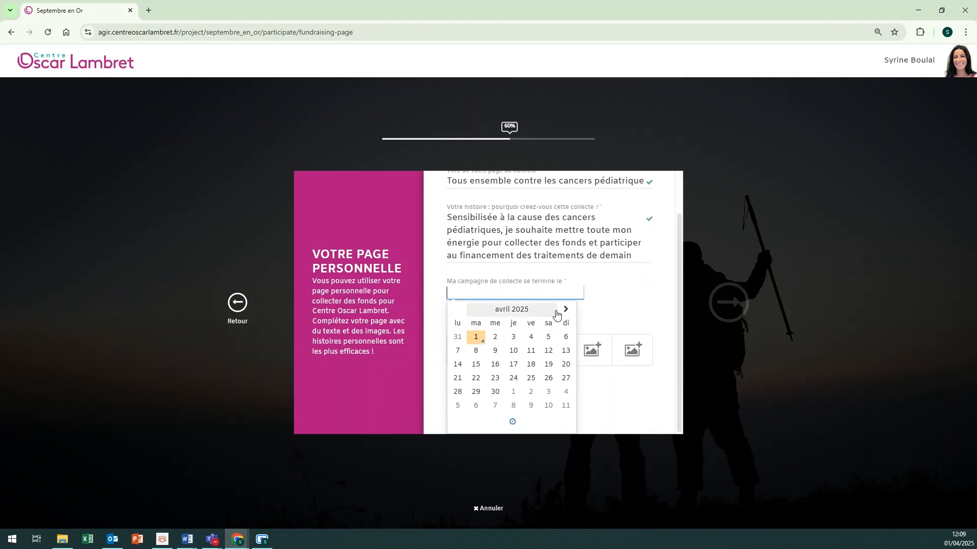
left_click(565, 311)
left_click(564, 310)
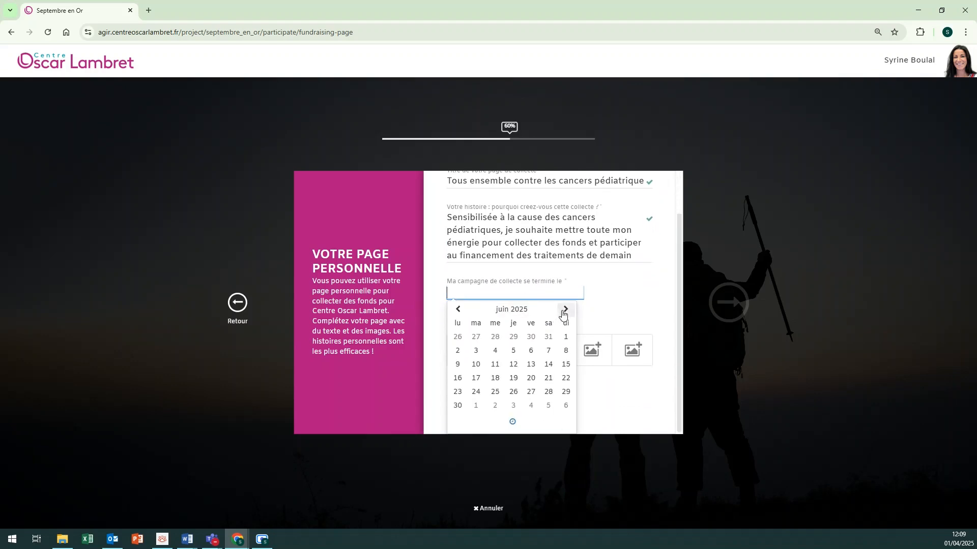
left_click(564, 310)
left_click(565, 311)
left_click(565, 310)
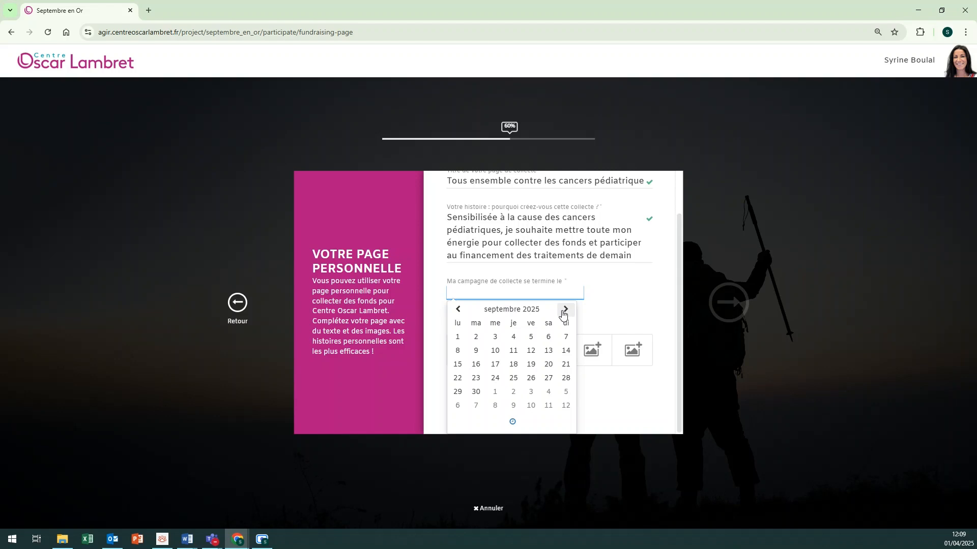
left_click(478, 393)
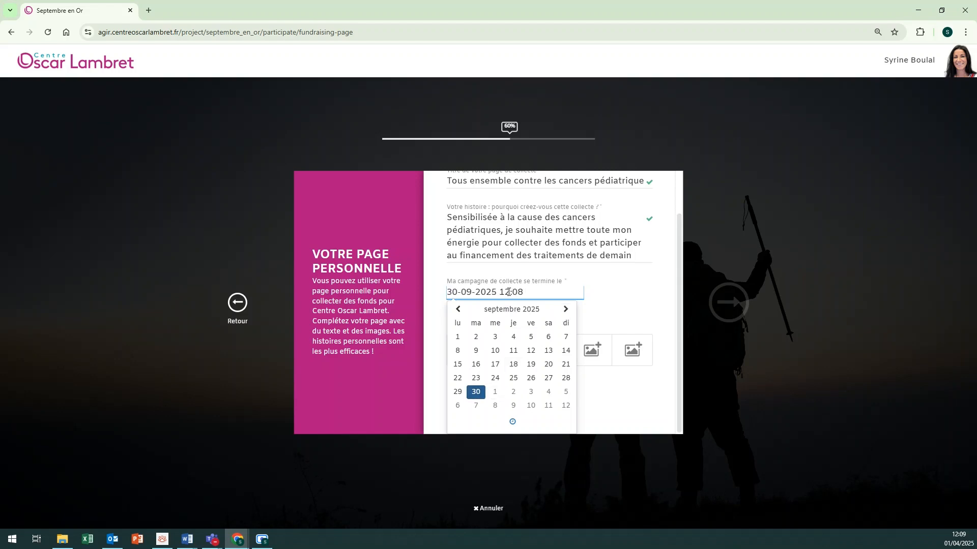
Step: Set the end time to 23:00 and close the calendar
left_click(509, 292)
key("BackSpace")
key("BackSpace")
type("23")
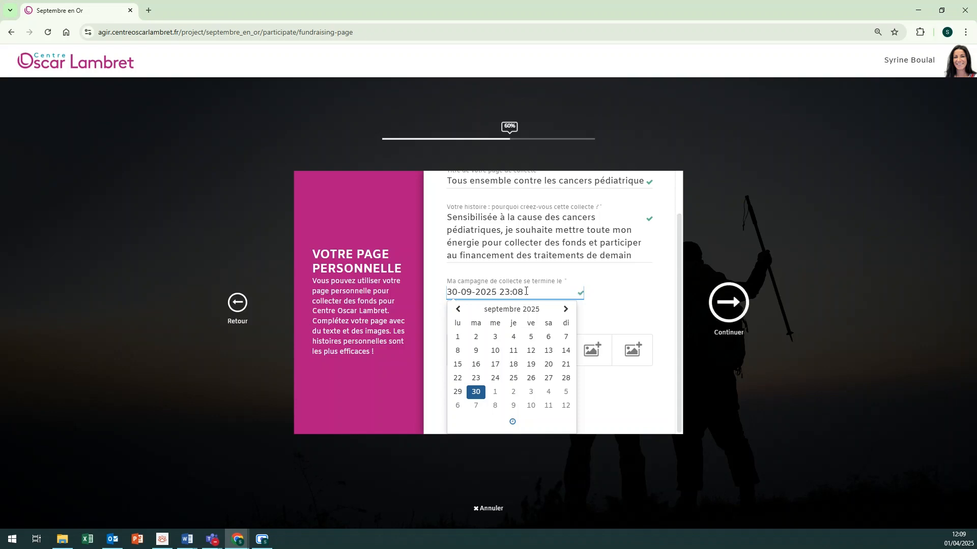
key("BackSpace")
type("0")
left_click(620, 305)
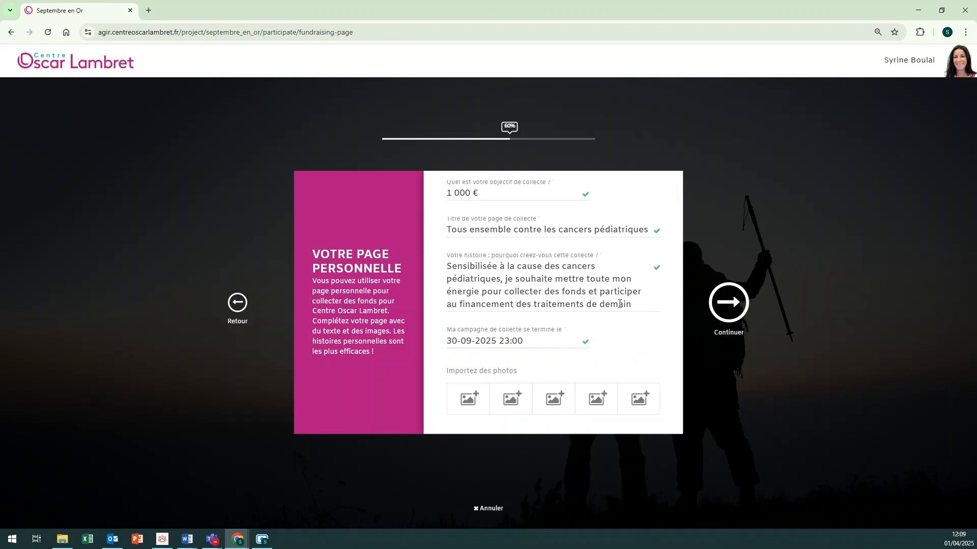
Step: Add a photo to the first photo slot, enlarging and raising the crop area before saving
left_click(481, 400)
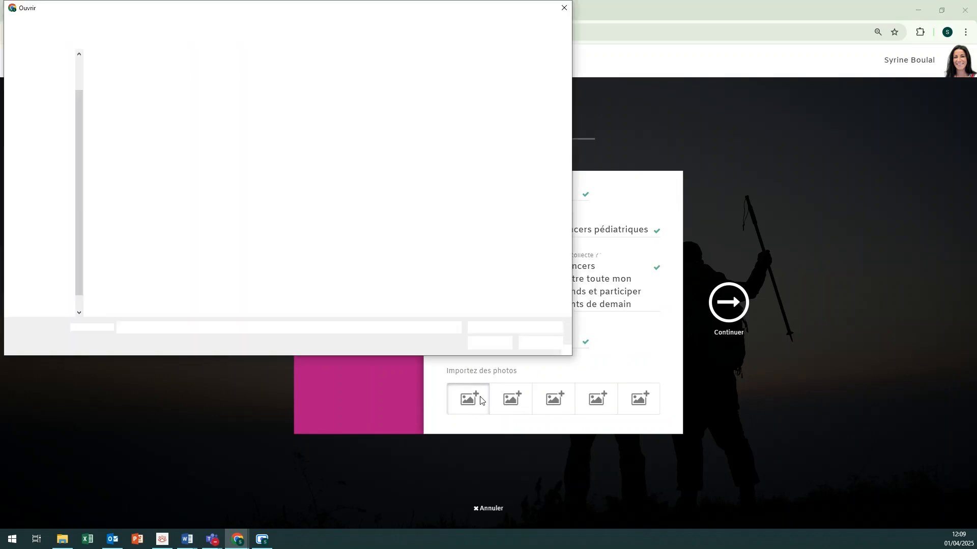
double_click(119, 81)
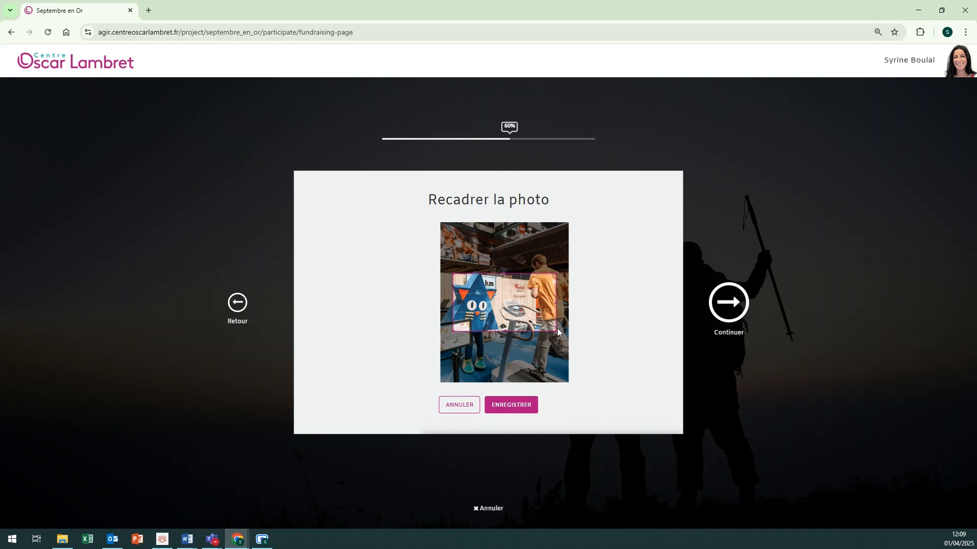
left_click_drag(556, 332, 594, 359)
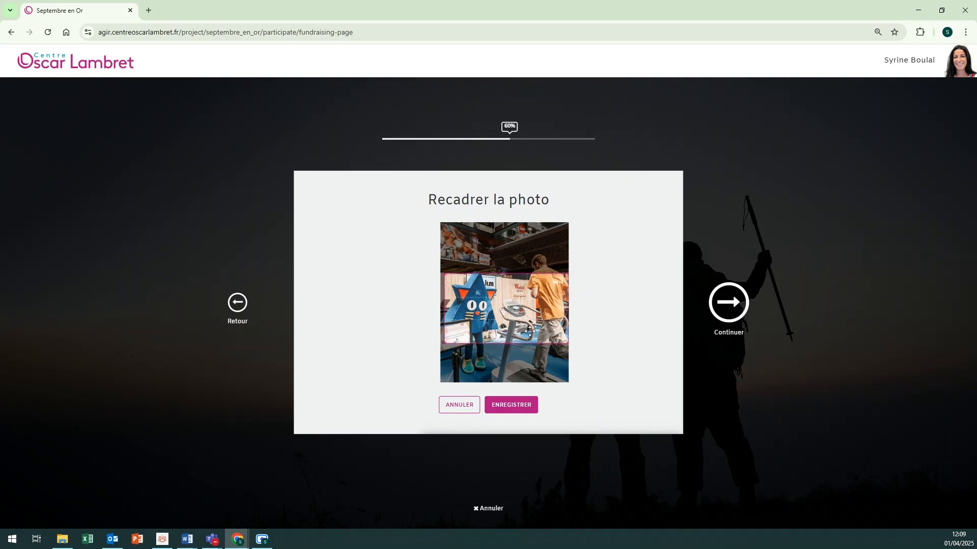
left_click_drag(529, 331, 514, 311)
left_click(523, 415)
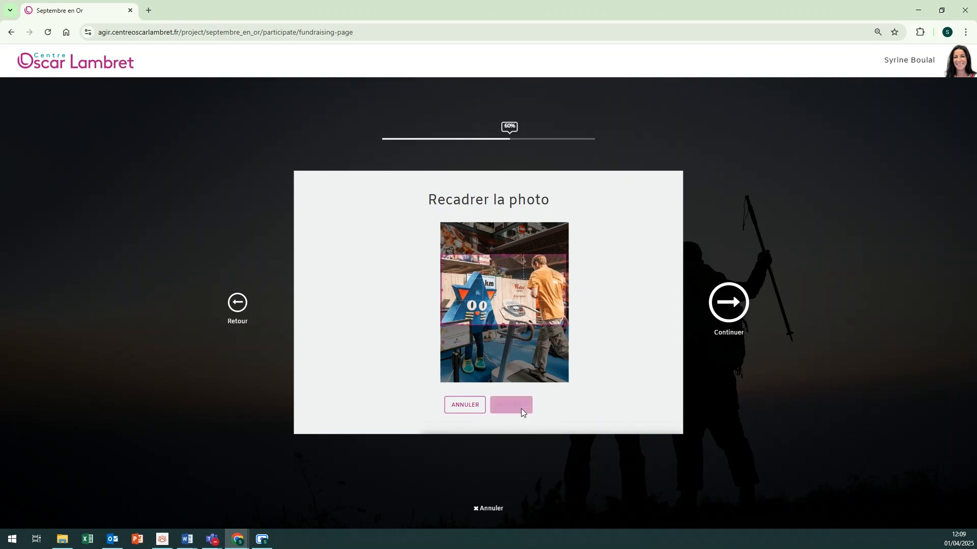
Step: Review the summary, finish with FINIR, and view the published 'Tous ensemble contre les cancers pédiatriques' page
left_click(725, 304)
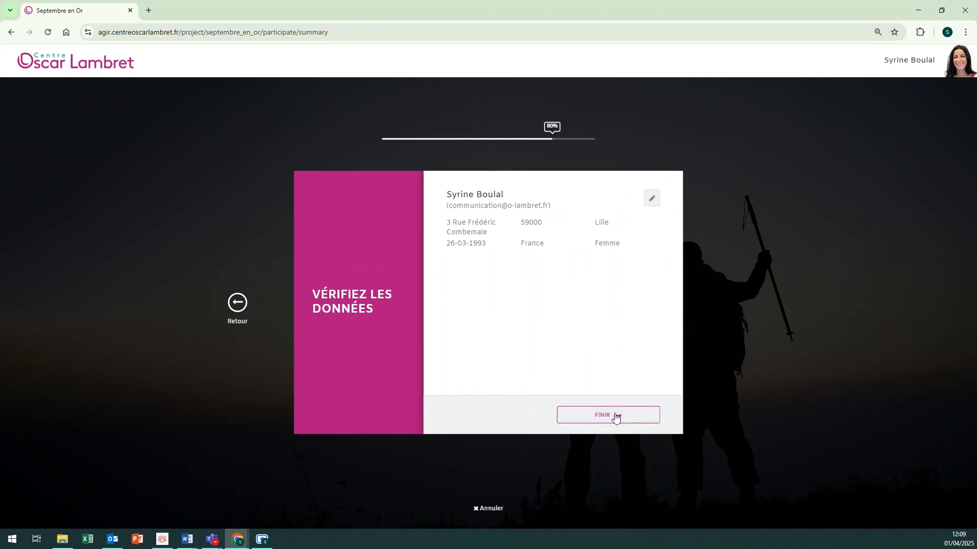
left_click(615, 417)
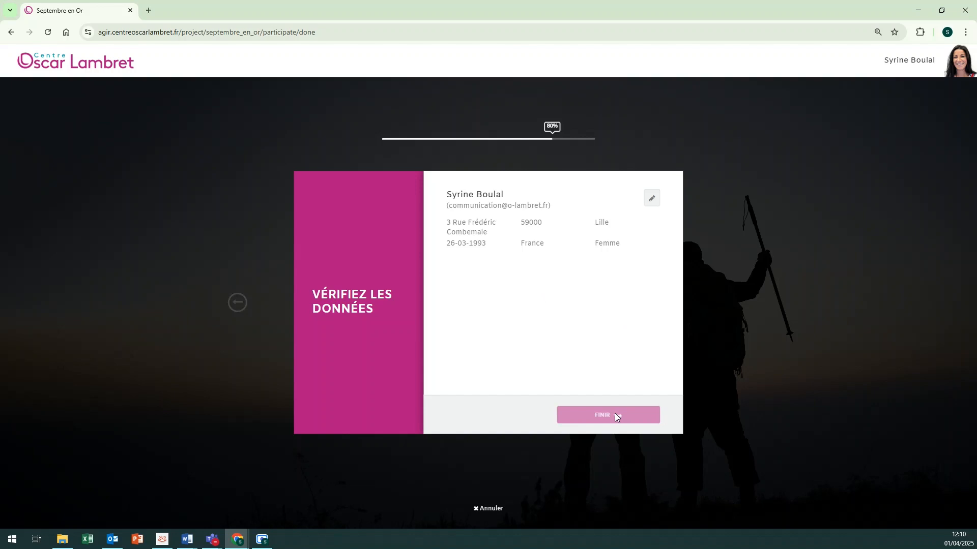
left_click(481, 390)
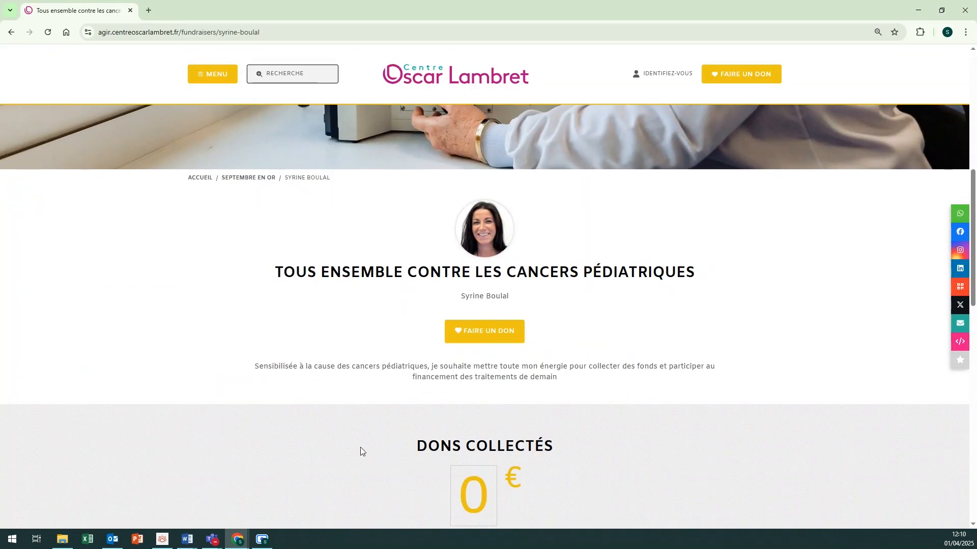
scroll(356, 442, "down", 1)
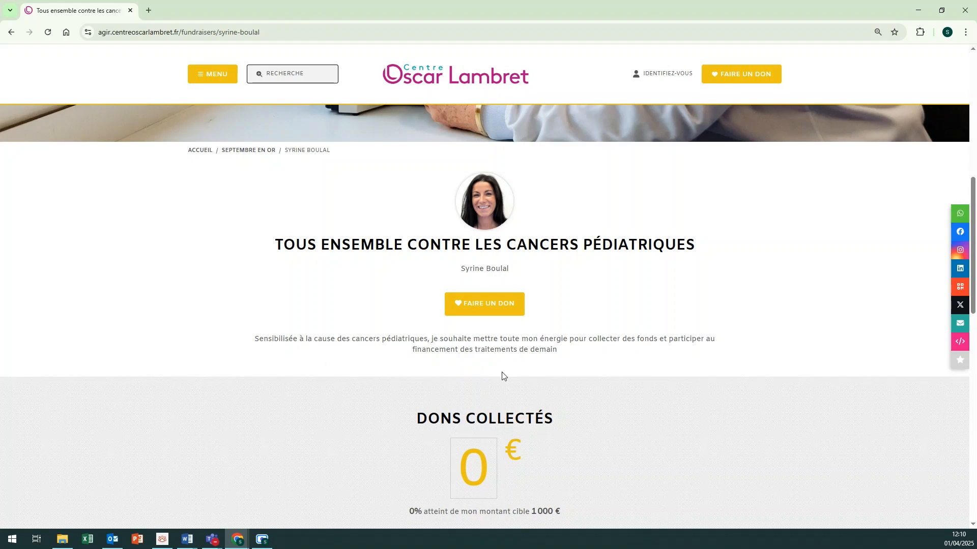
scroll(503, 376, "down", 1)
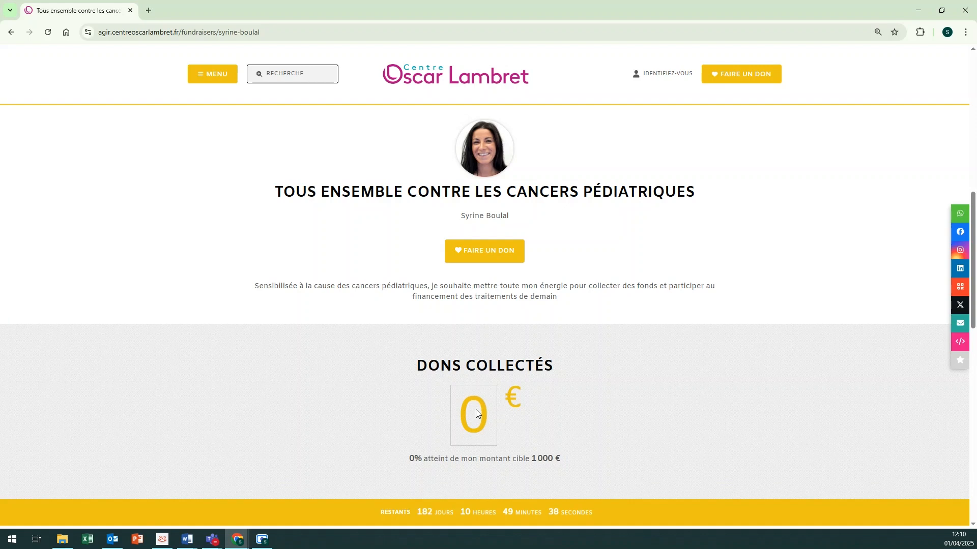
scroll(476, 410, "down", 1)
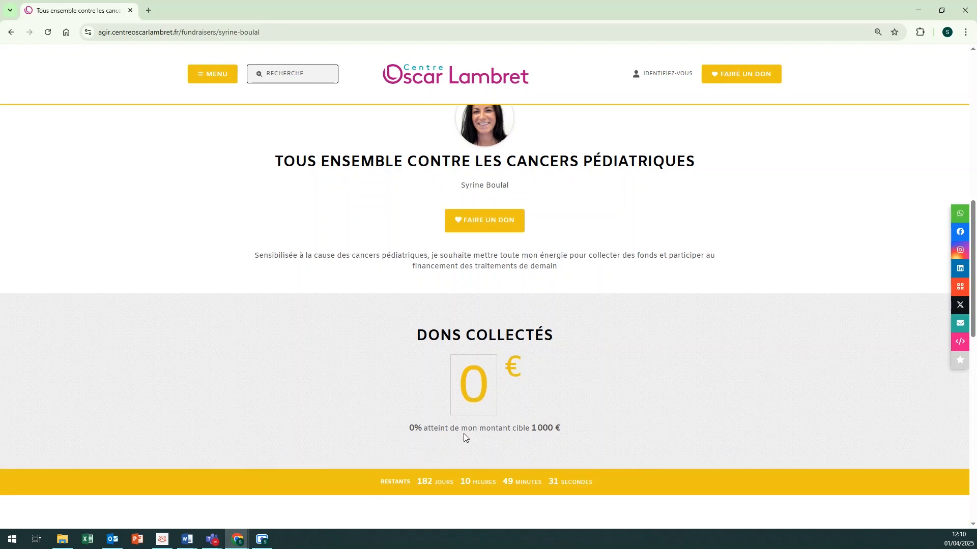
scroll(463, 435, "down", 1)
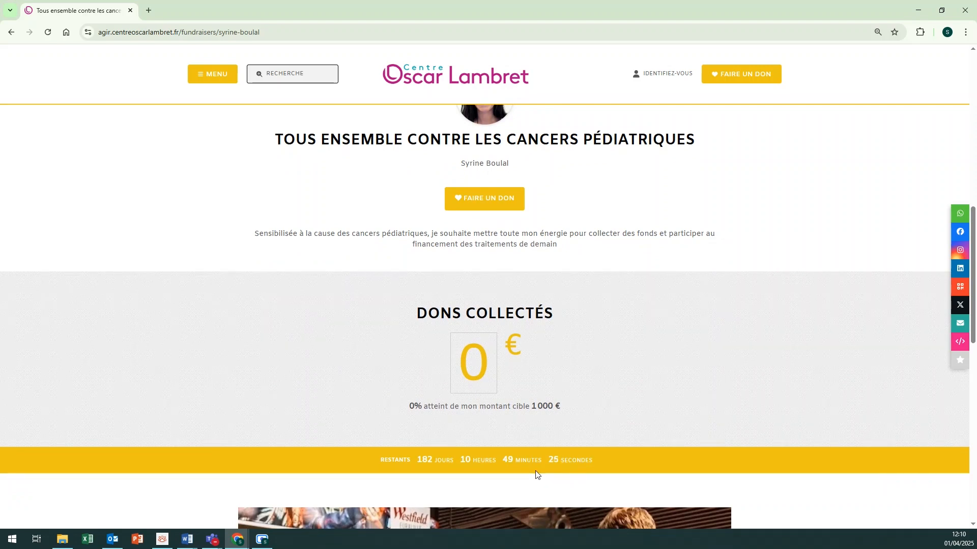
scroll(536, 476, "down", 8)
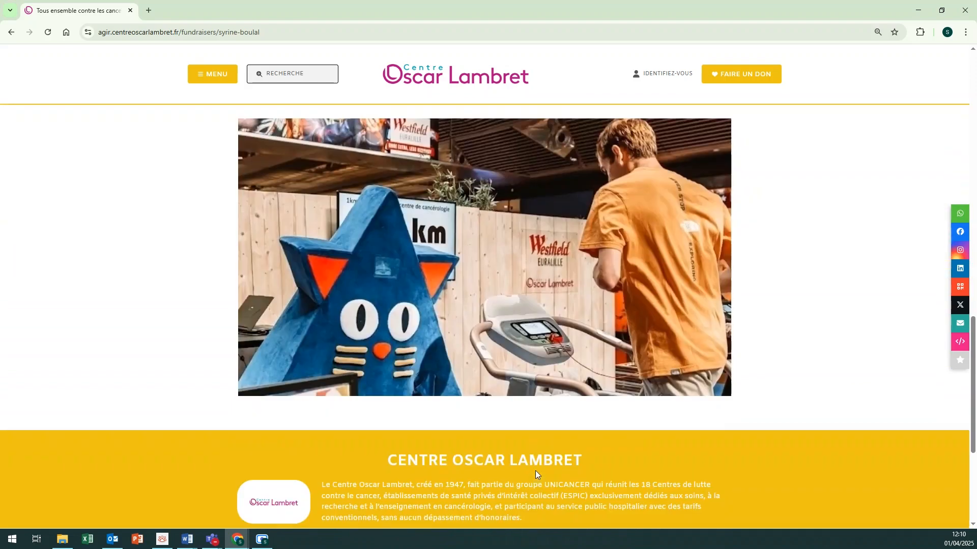
scroll(535, 475, "up", 10)
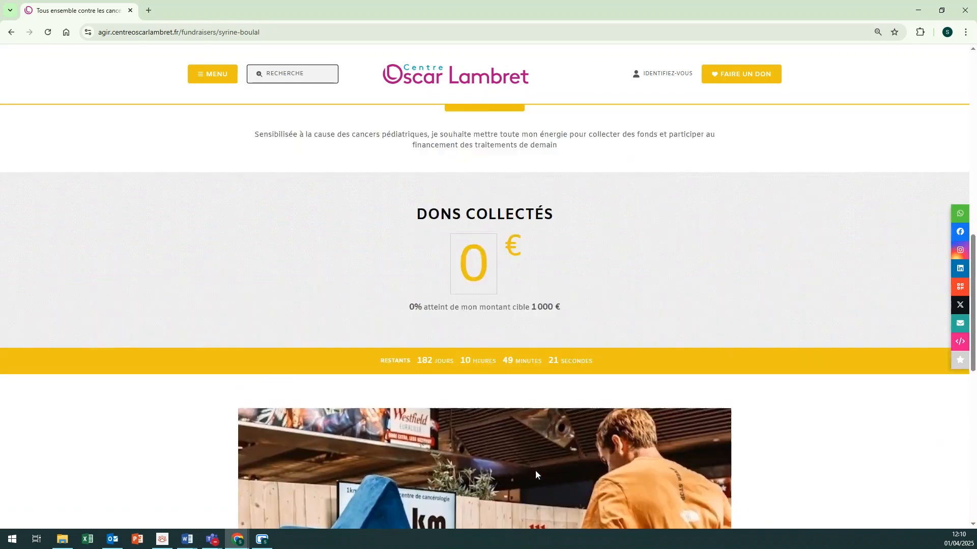
scroll(535, 471, "up", 2)
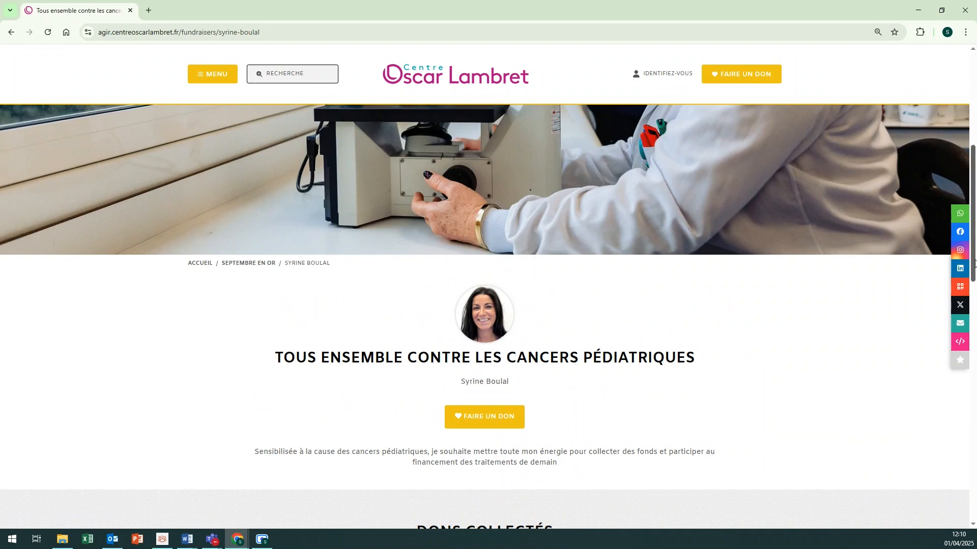
left_click(960, 235)
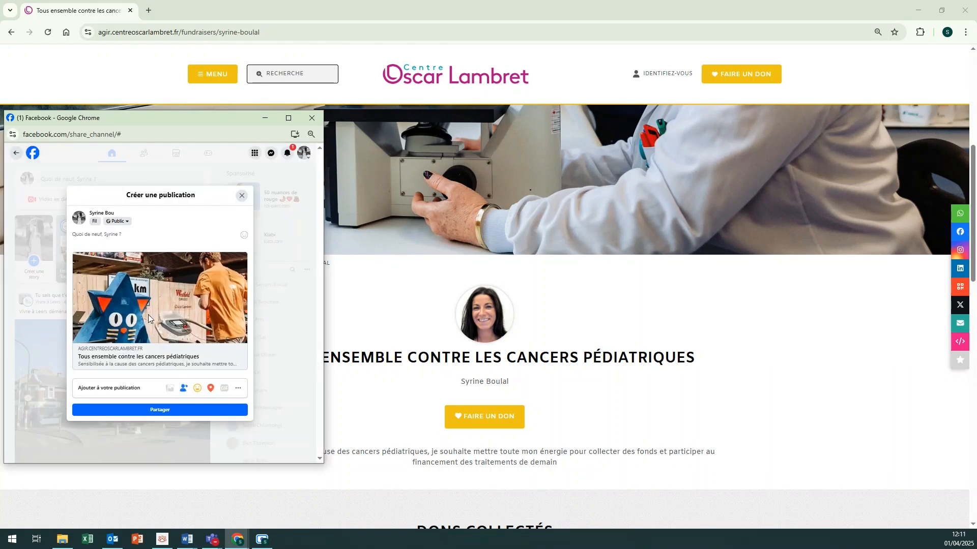
left_click(97, 239)
type("Soutenez mon engagement dans l")
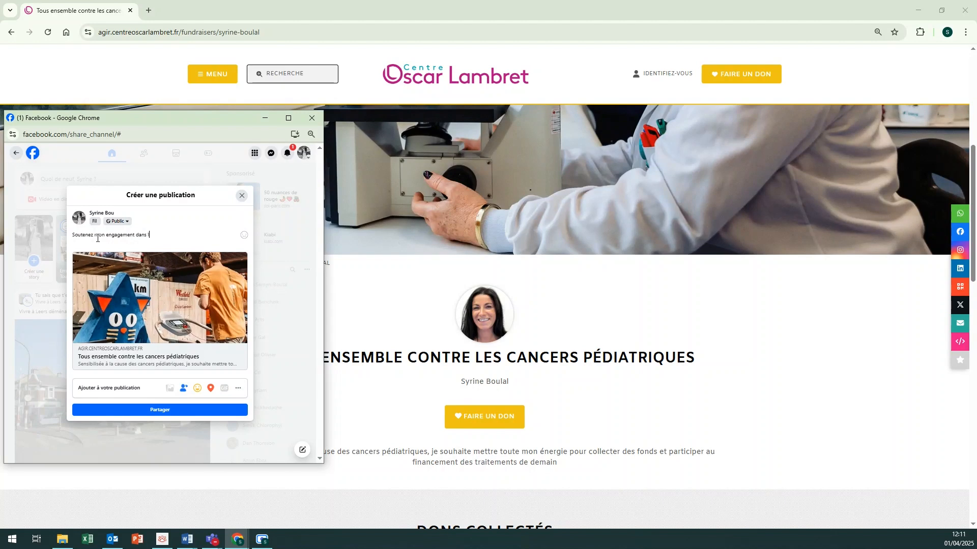
type("a luttec ontre le cancer en faisant un don")
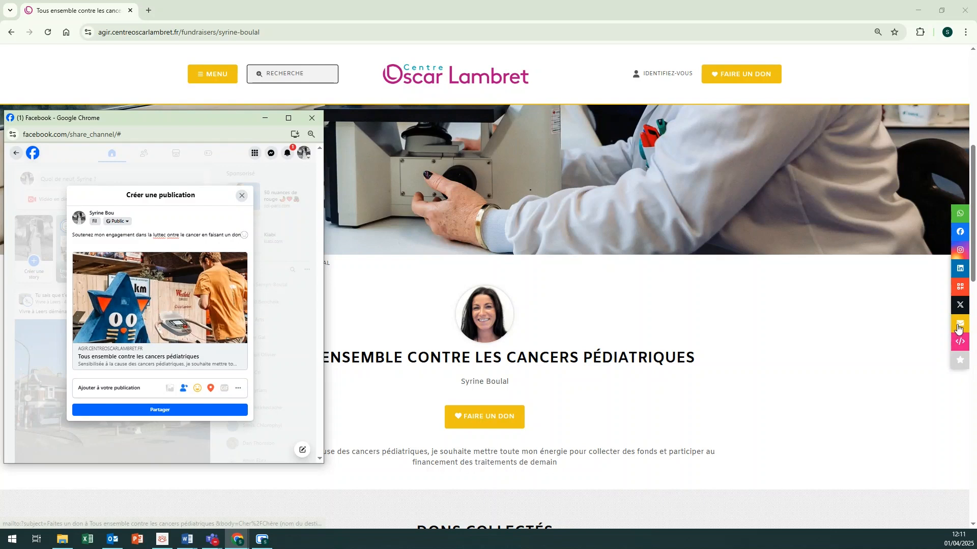
left_click(312, 122)
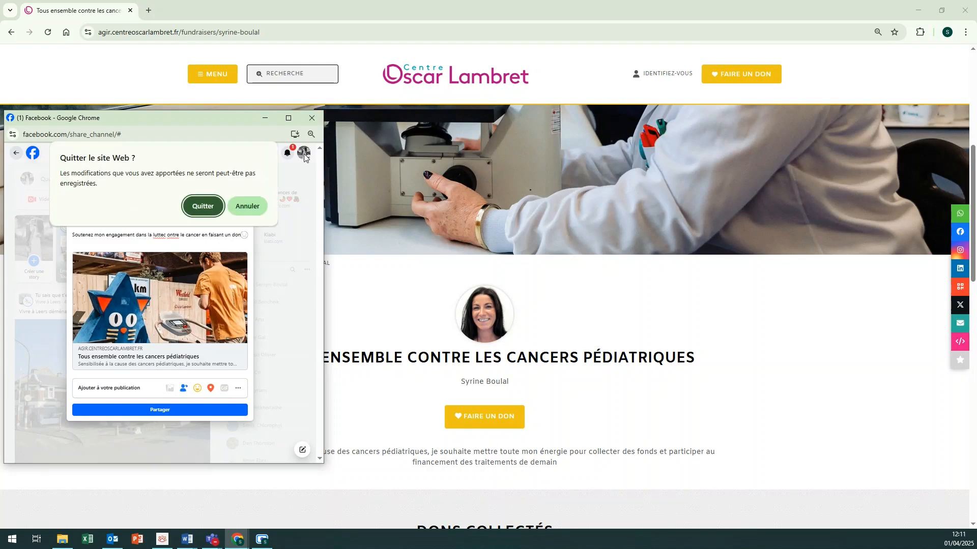
left_click(211, 213)
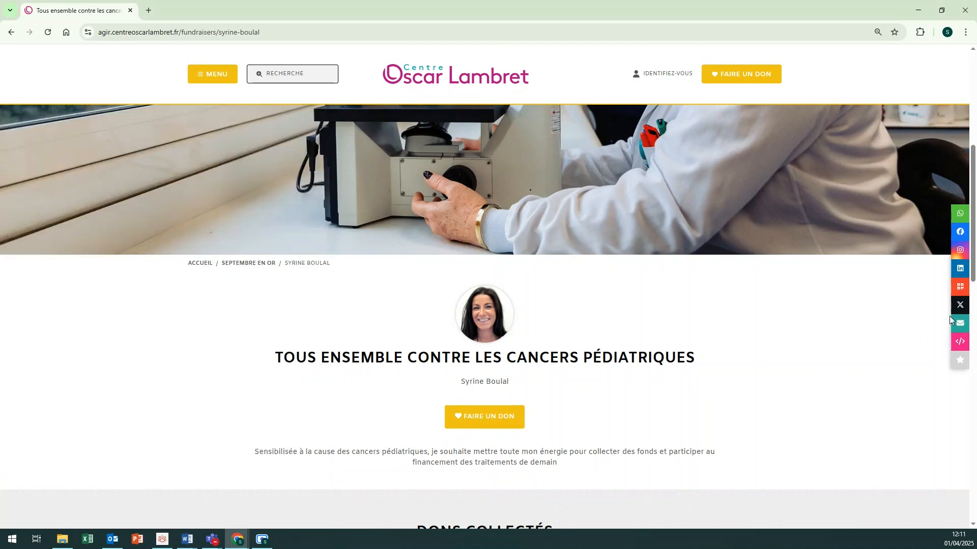
Step: Share the page by e-mail with body 'Chers amis,', 'Soutenez mon engagement en faisant un don :' and the sender's signature
left_click(961, 325)
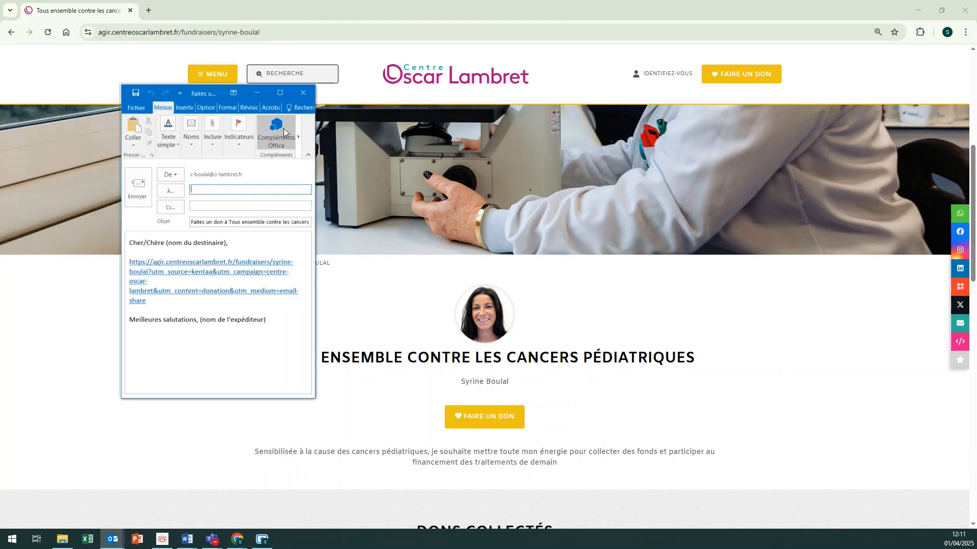
left_click_drag(230, 243, 154, 245)
key("BackSpace")
key("BackSpace")
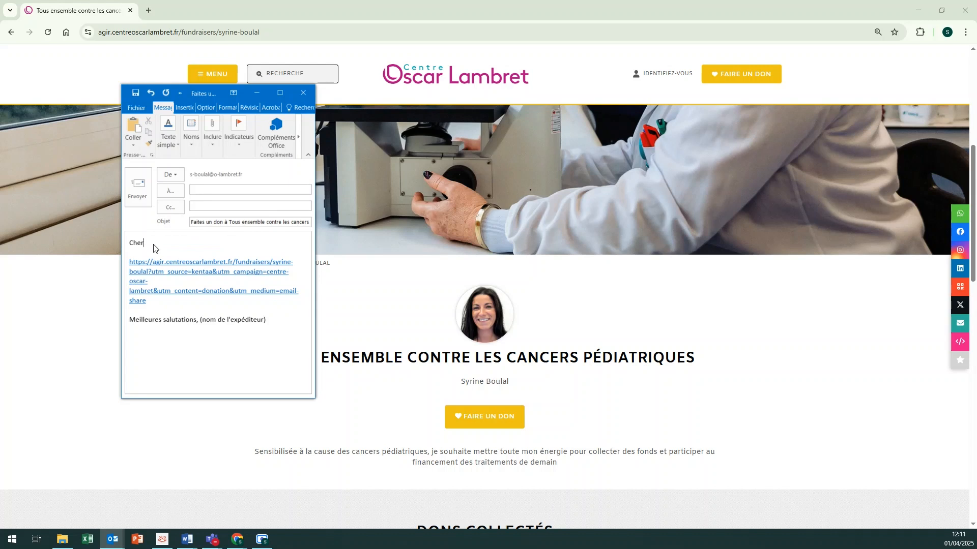
type("s amis,")
key("Return")
key("Return")
type("Sout")
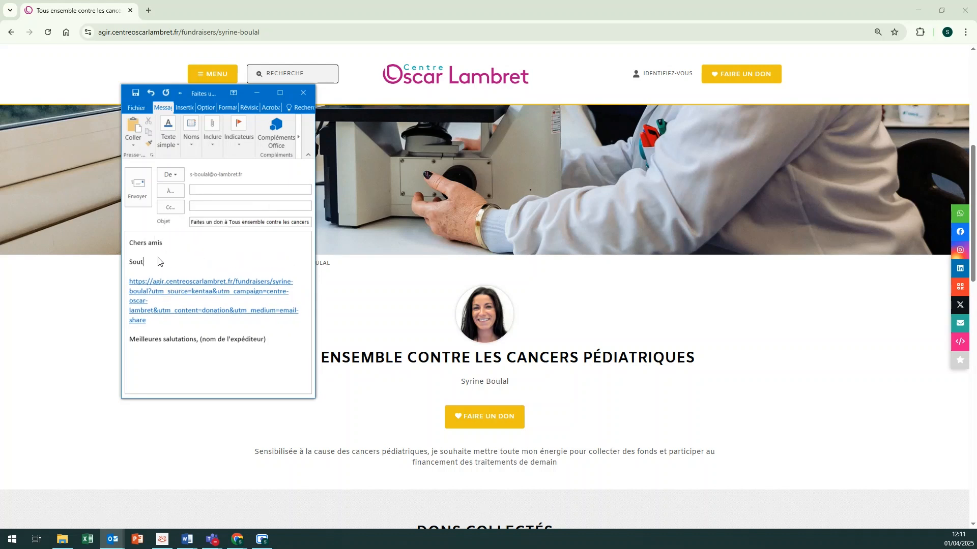
type("enez mon engagement en faisant un don :")
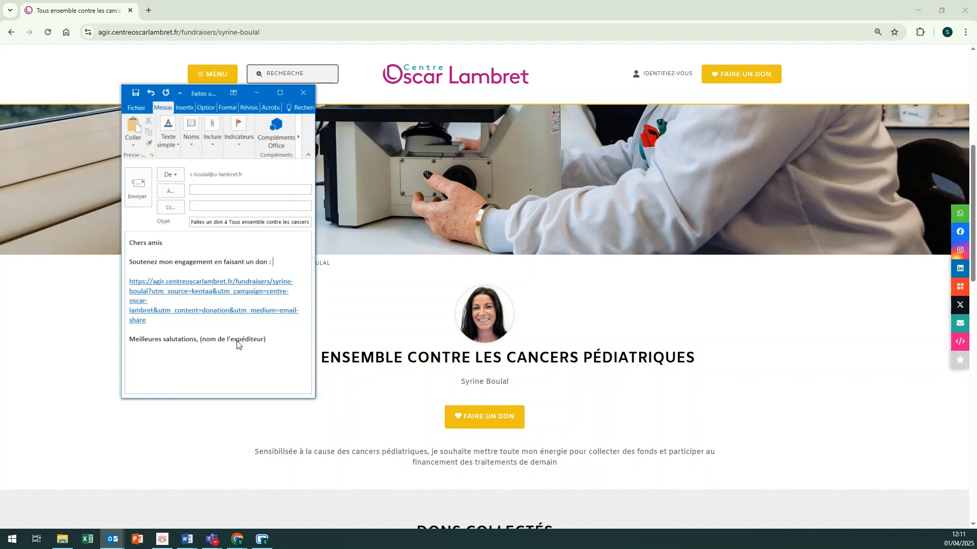
left_click_drag(267, 339, 200, 341)
key("BackSpace")
type("Syrine")
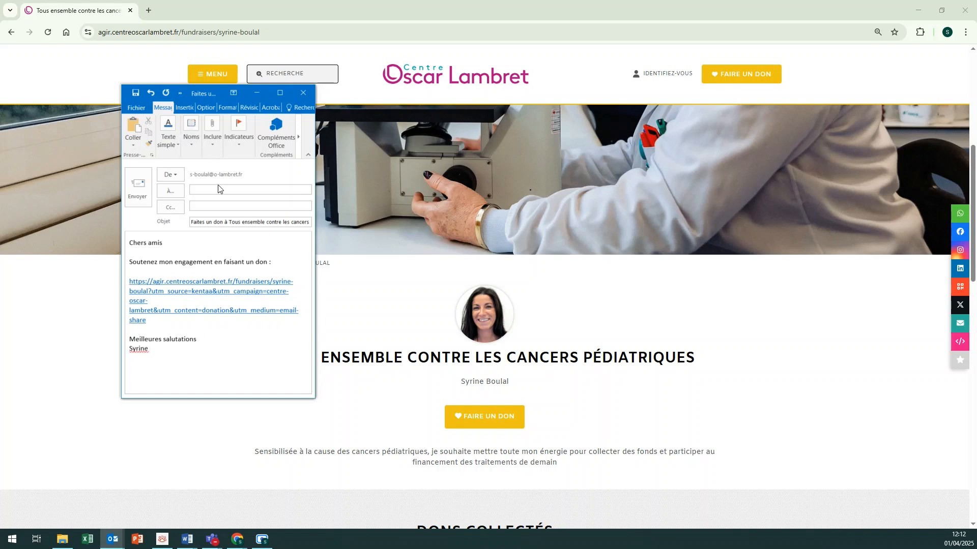
Step: Address the e-mail to a contact and send it
left_click(218, 189)
key("Return")
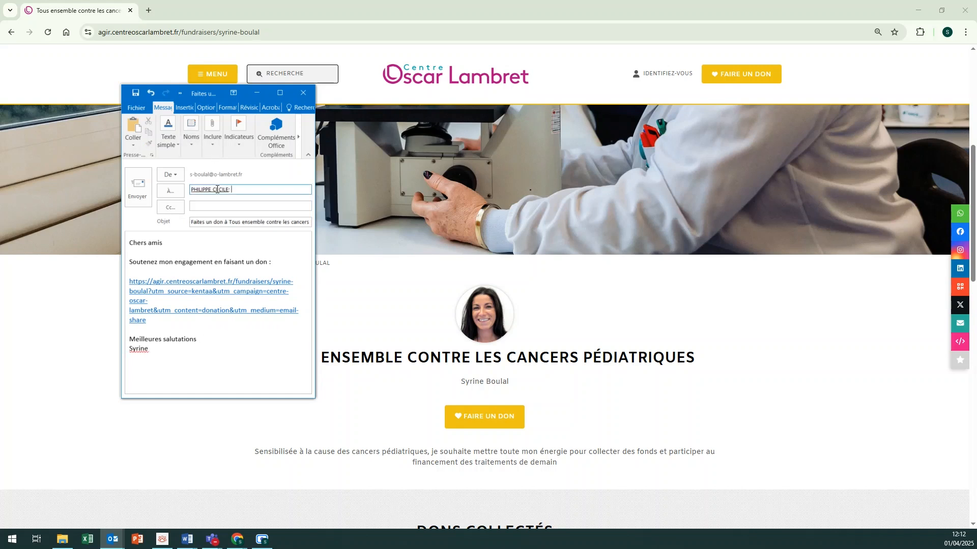
left_click(142, 199)
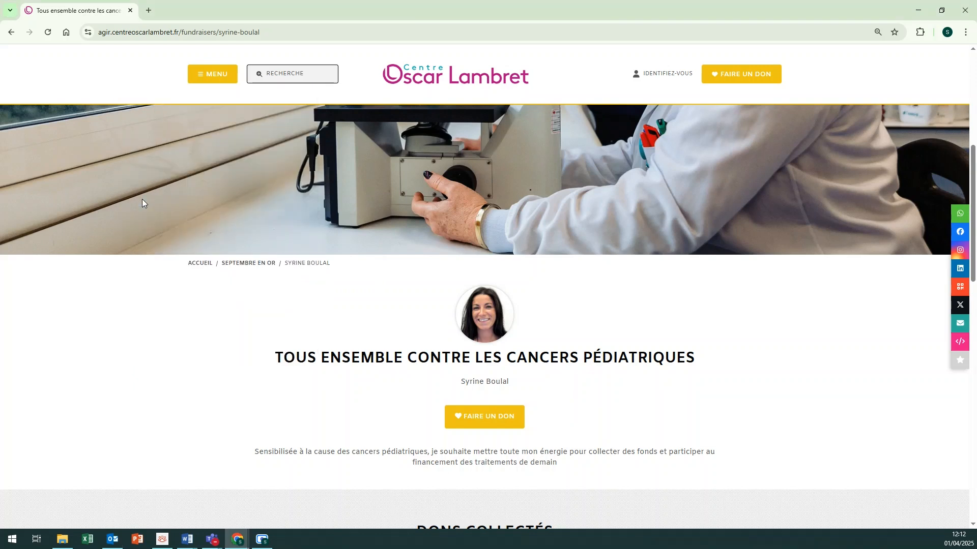